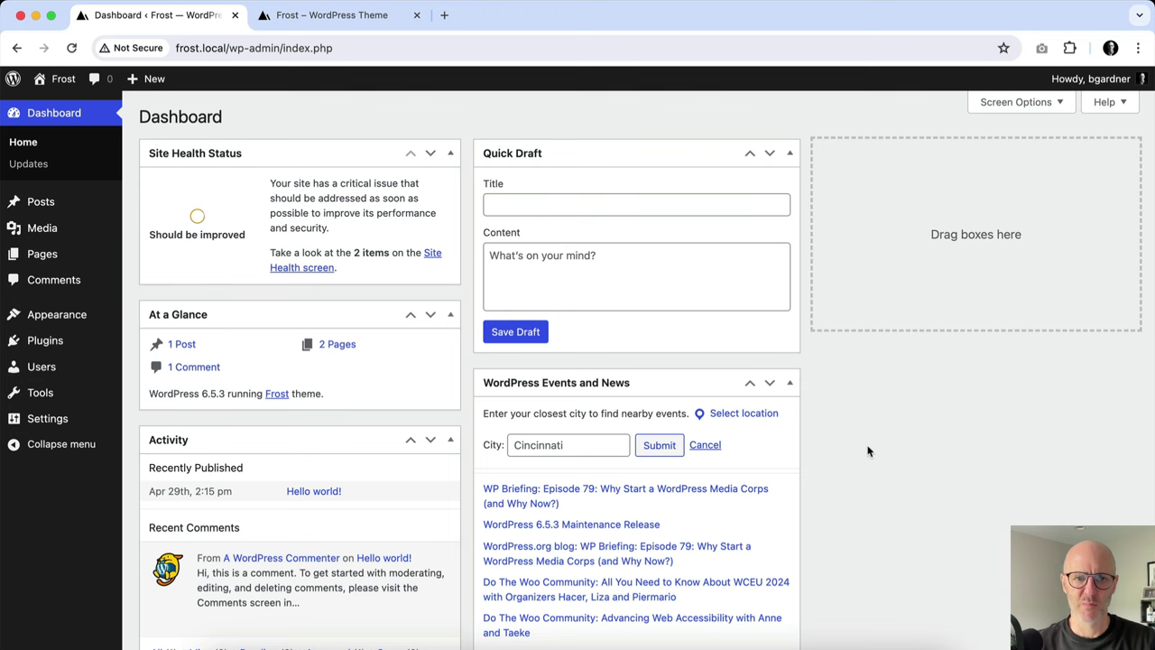
# Insert the Frost 'Sample about page' pattern from Patterns > Page into the Home Page and update it.
pyautogui.click(42, 256)
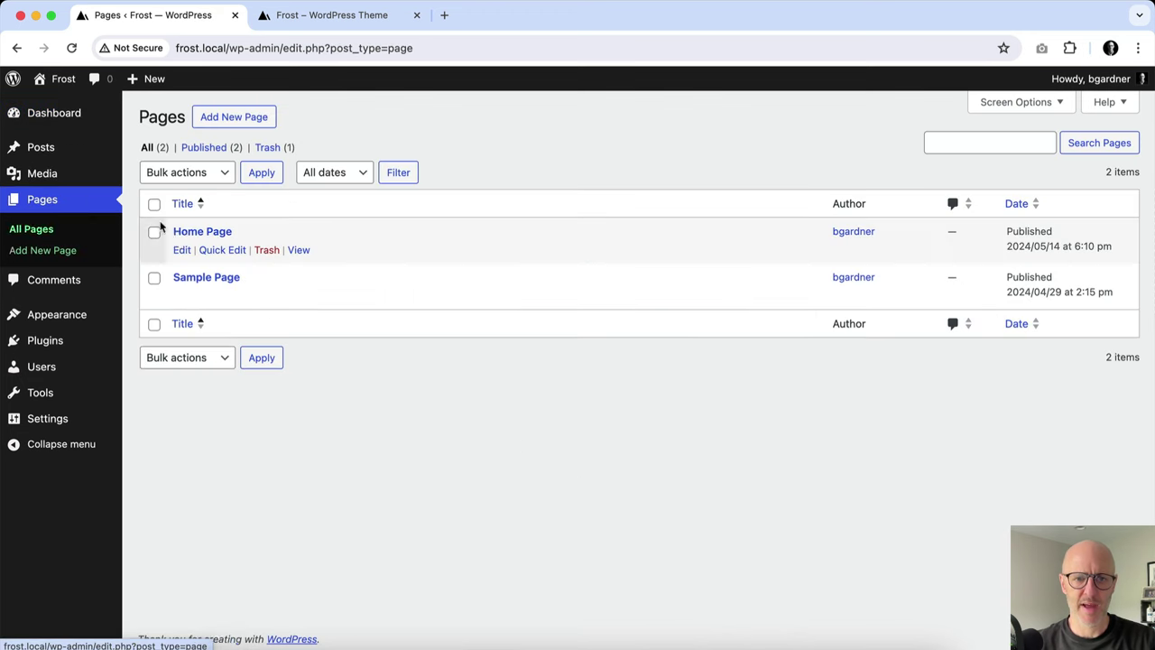
pyautogui.click(201, 232)
pyautogui.click(149, 113)
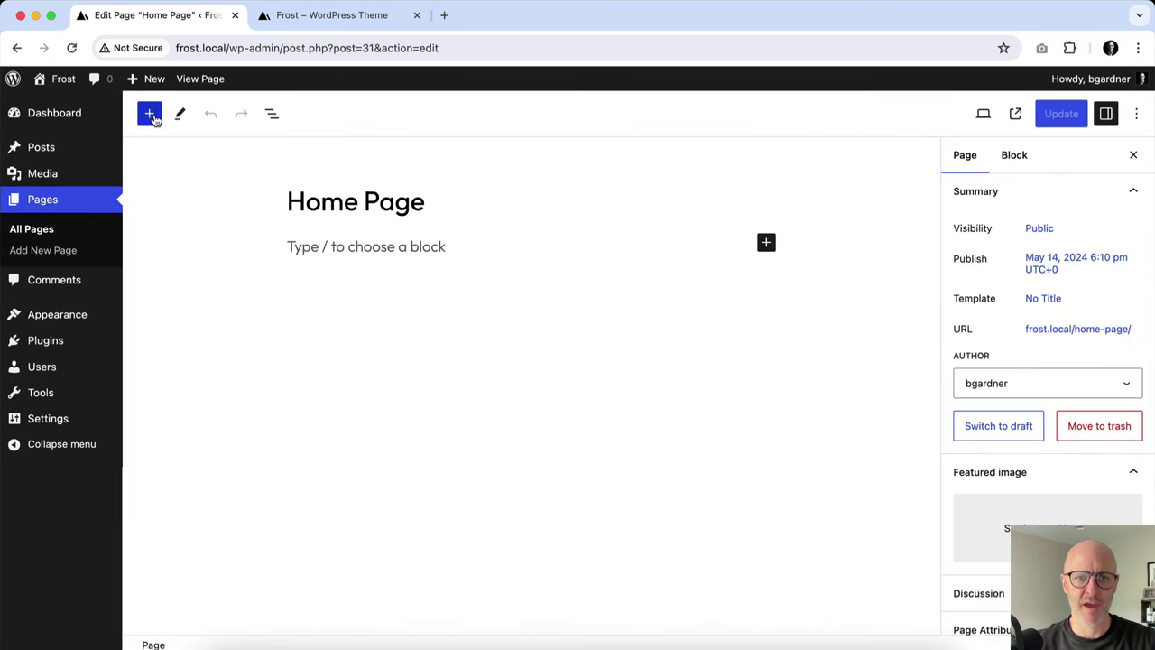
pyautogui.click(241, 202)
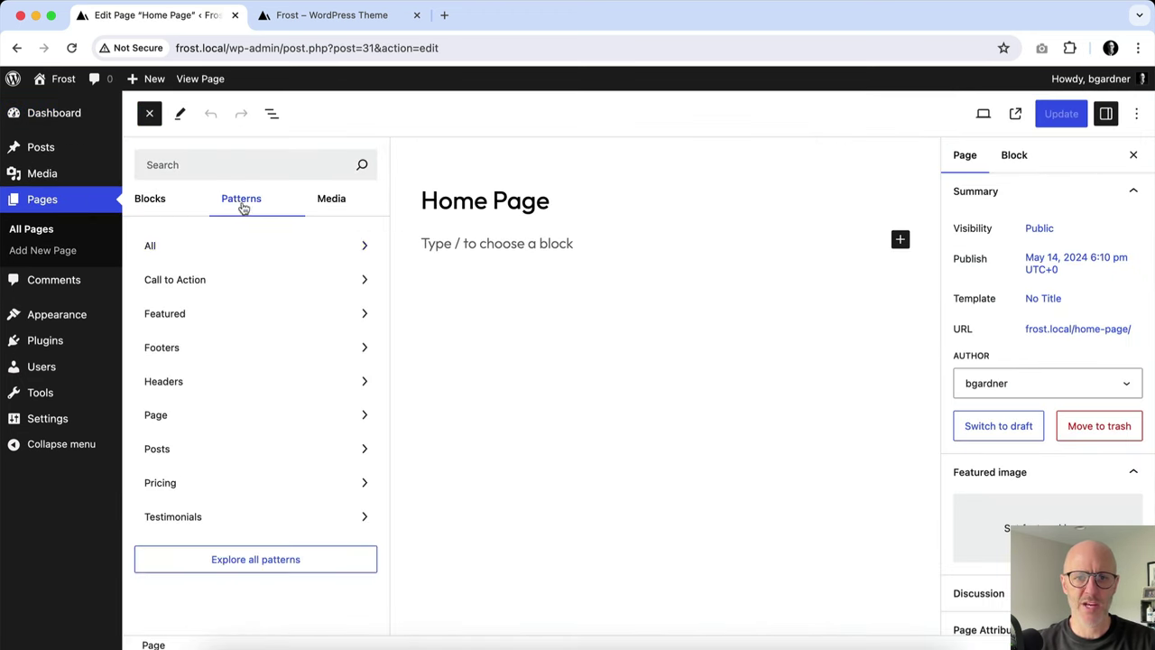
pyautogui.click(204, 416)
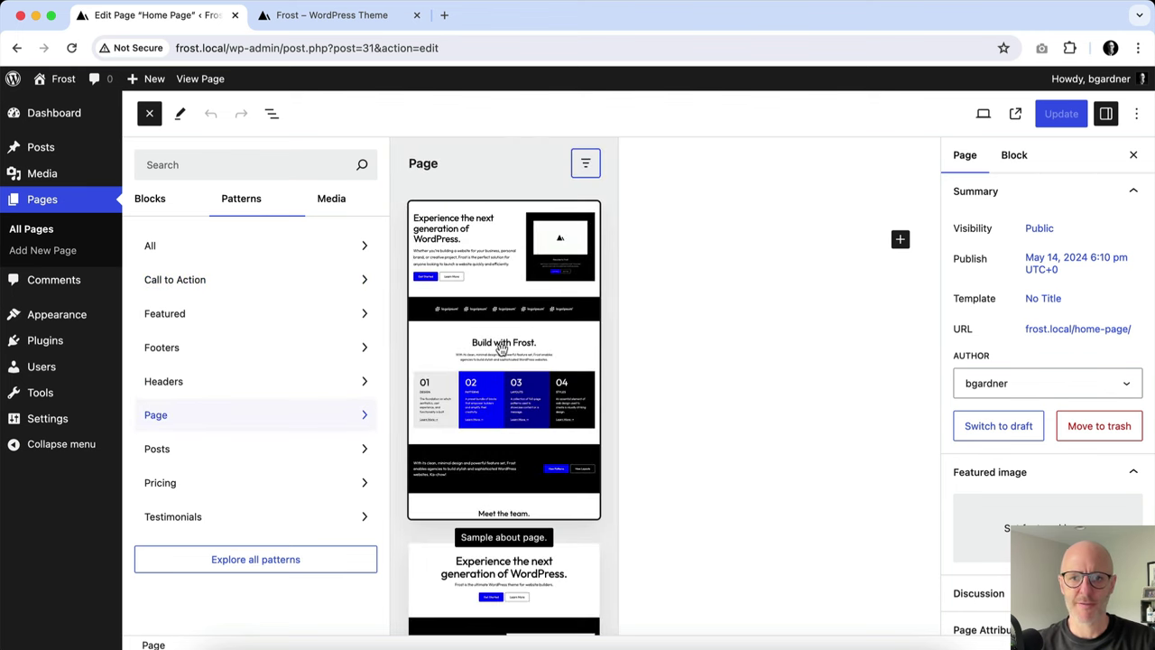
pyautogui.click(502, 351)
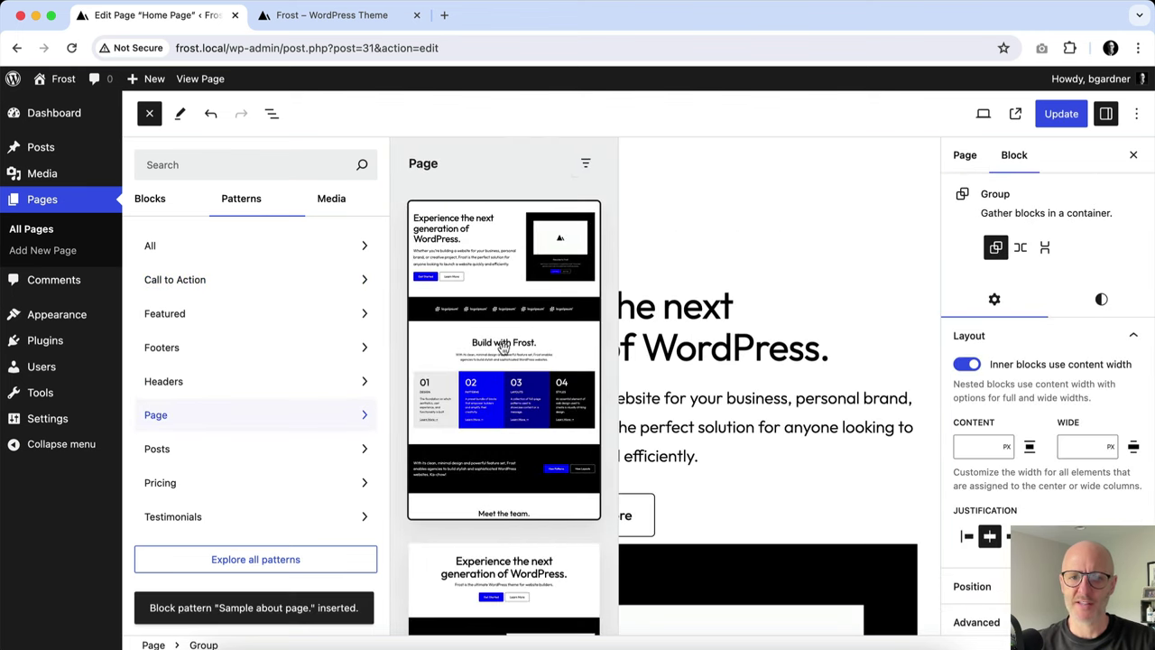
pyautogui.click(1061, 113)
# Open the live Home Page in a new tab, scroll through the pattern, then return to the editor.
pyautogui.rightClick(255, 612)
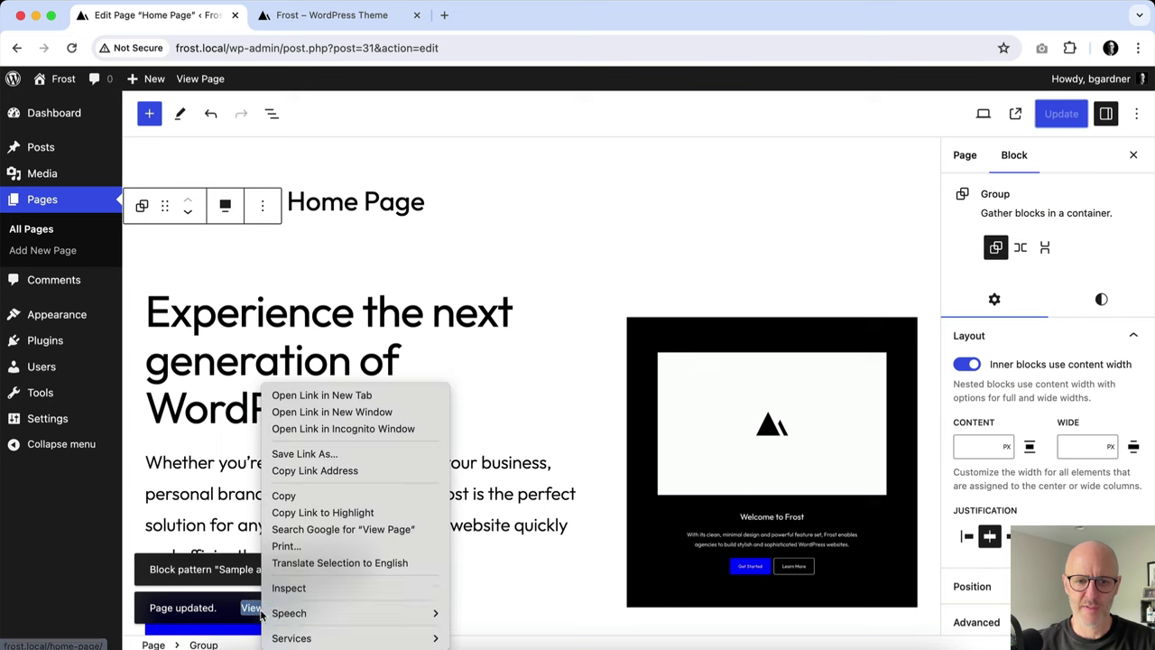
pyautogui.click(325, 395)
pyautogui.moveTo(430, 16); pyautogui.dragTo(343, 16)
pyautogui.scroll(-5, 691, 222)
pyautogui.scroll(-8, 691, 222)
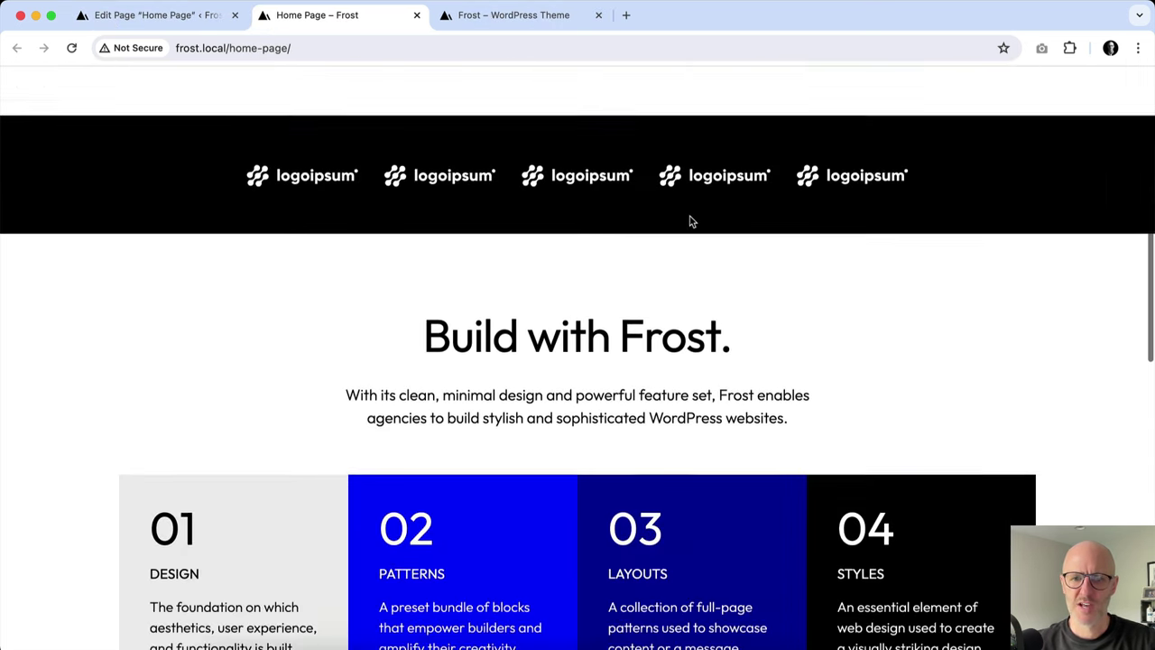
pyautogui.scroll(-2, 691, 222)
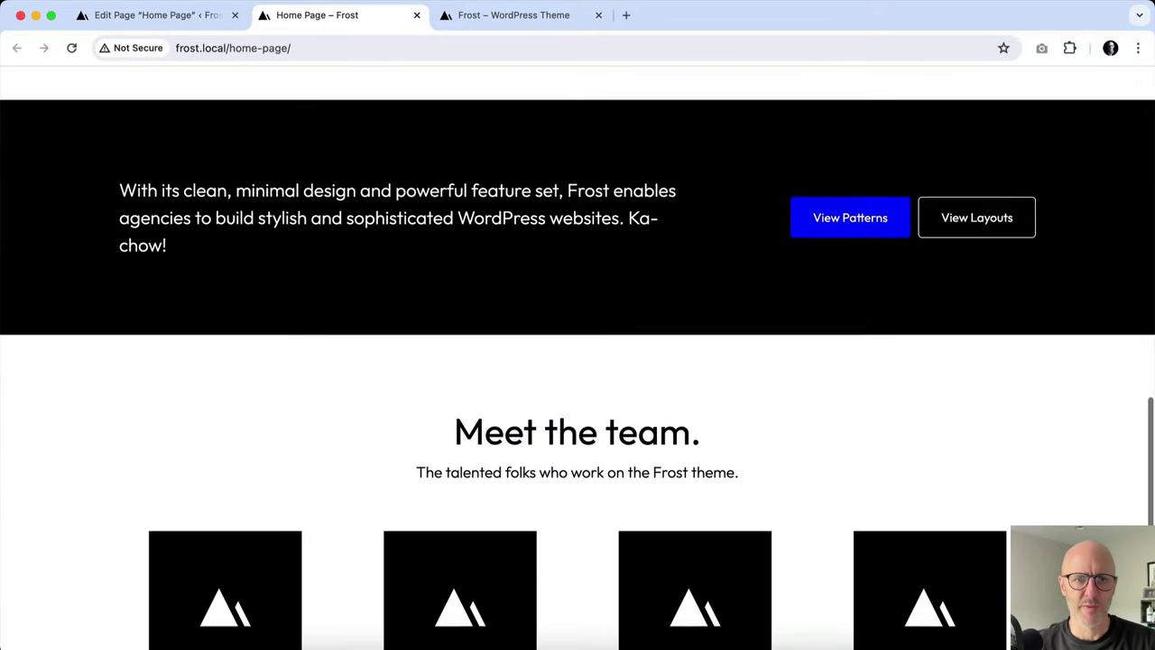
pyautogui.click(181, 20)
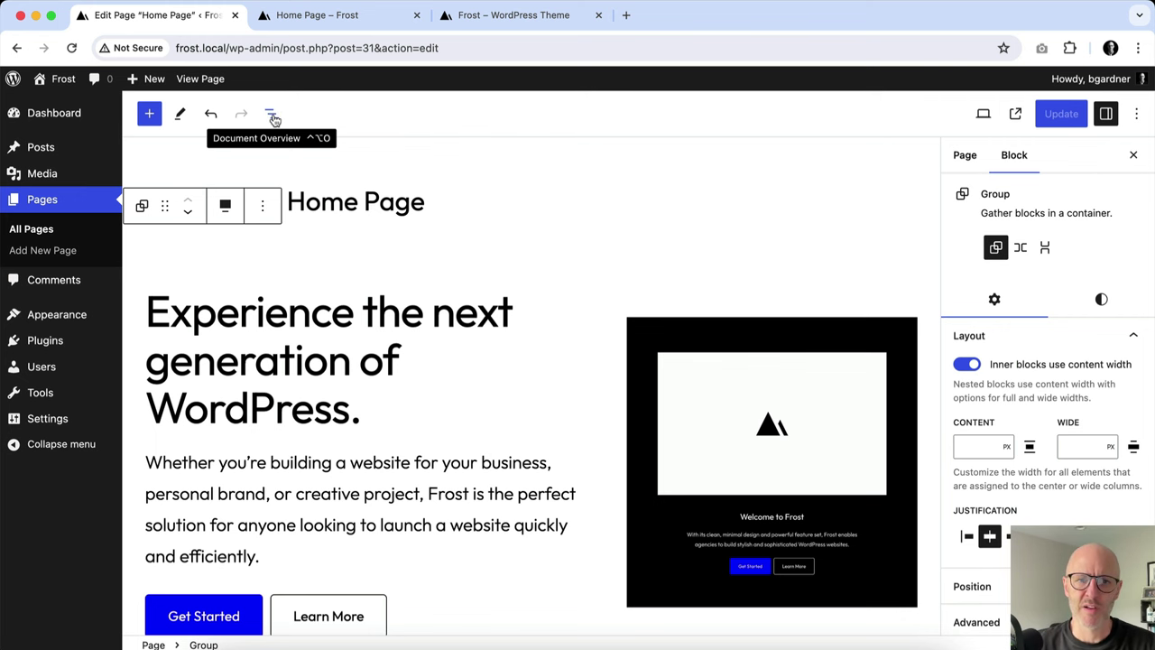
# Show the Home Page outline in List View and select the hero heading, then the first Group.
pyautogui.click(273, 115)
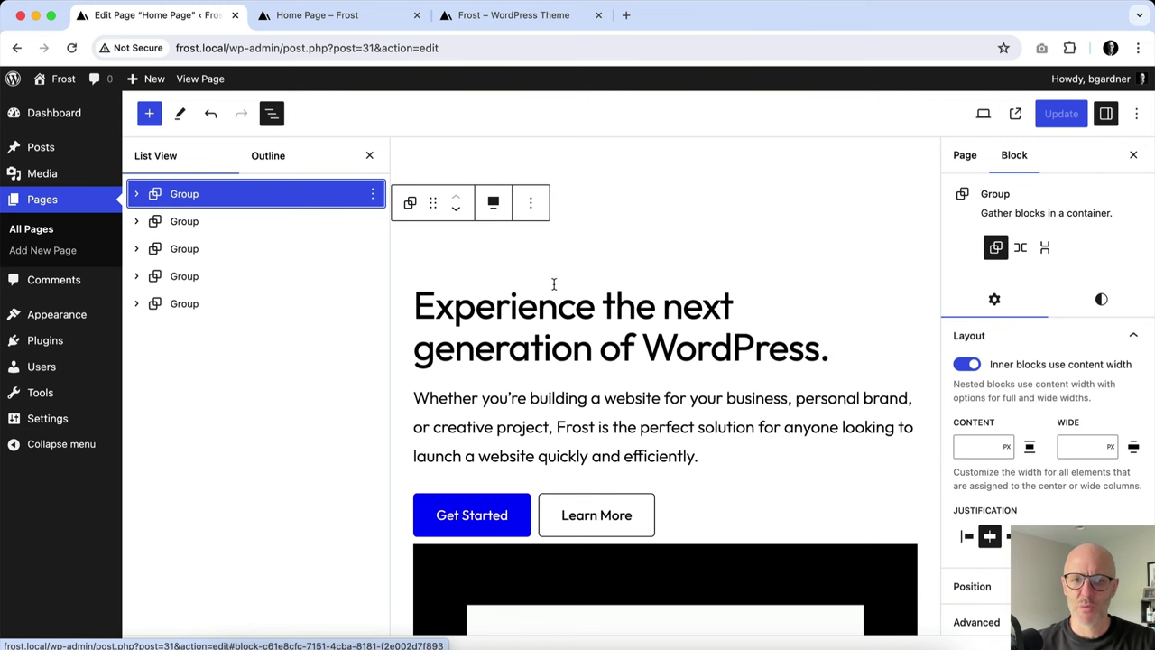
pyautogui.scroll(-2, 554, 287)
pyautogui.scroll(2, 555, 296)
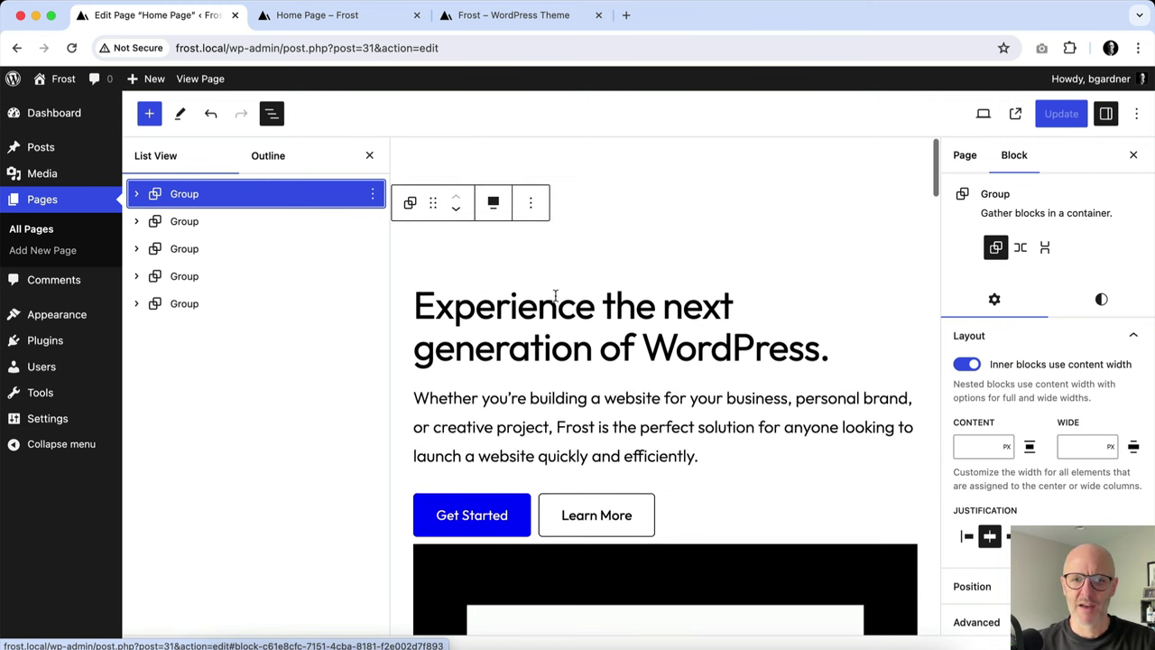
pyautogui.click(657, 307)
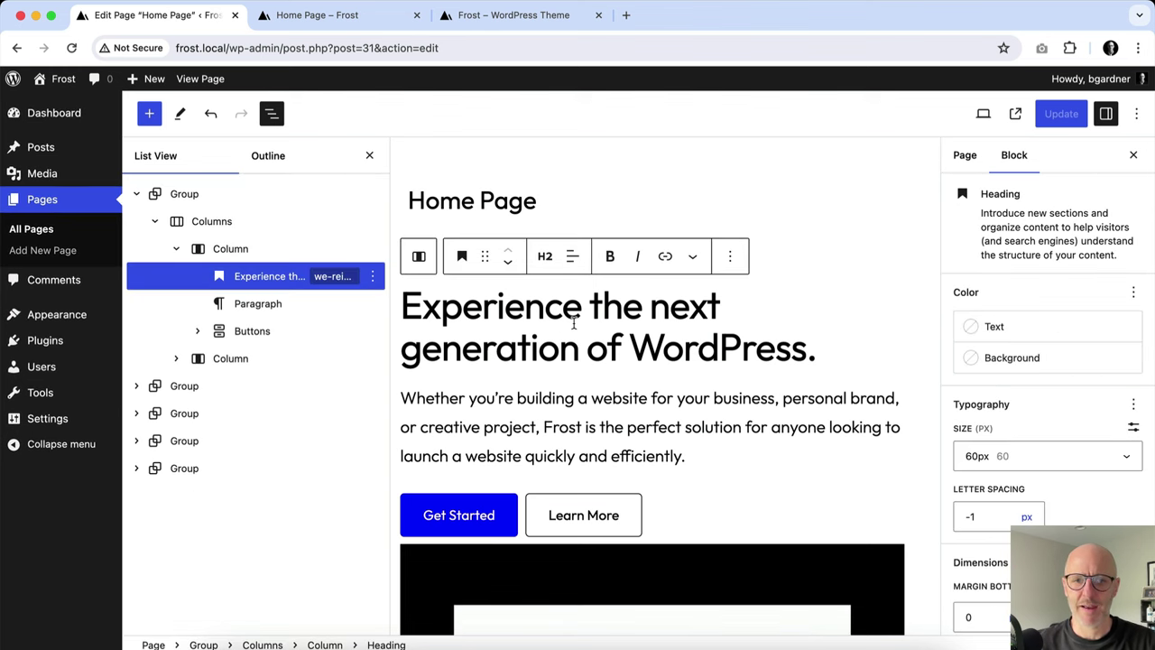
pyautogui.click(180, 193)
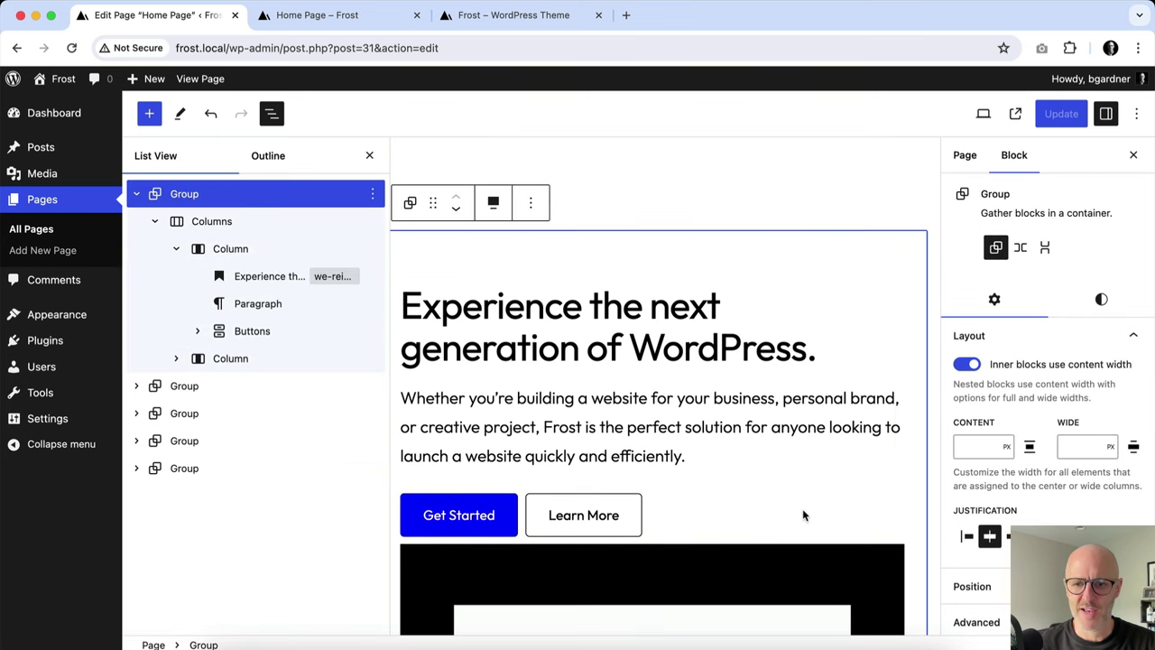
pyautogui.scroll(-8, 803, 515)
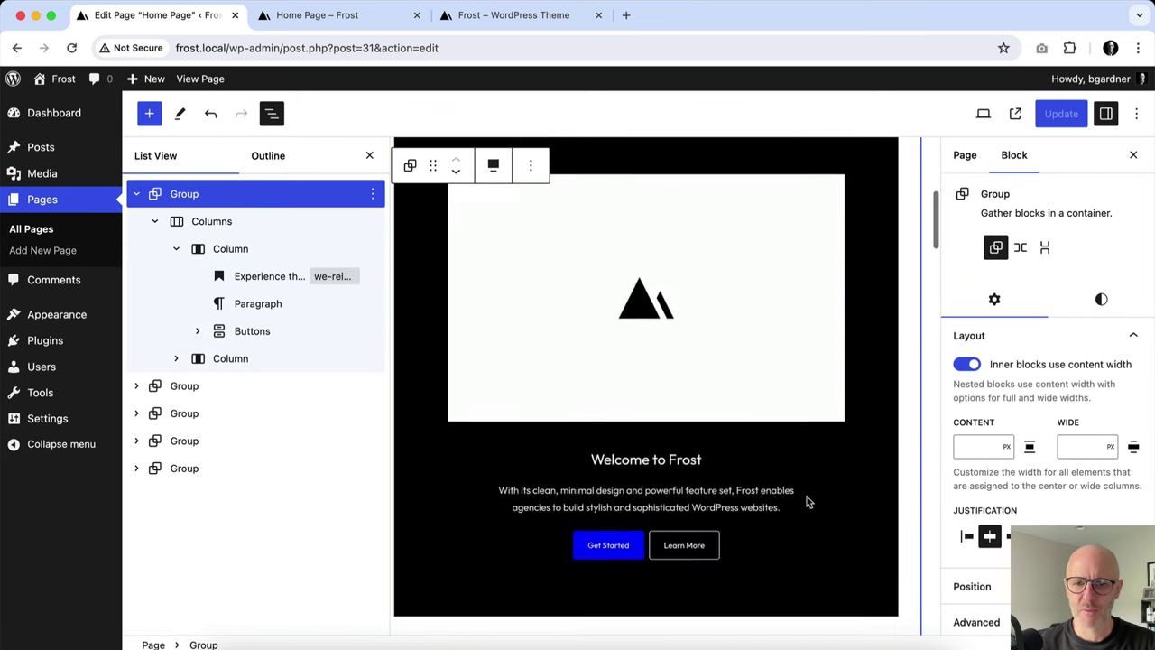
pyautogui.scroll(5, 807, 502)
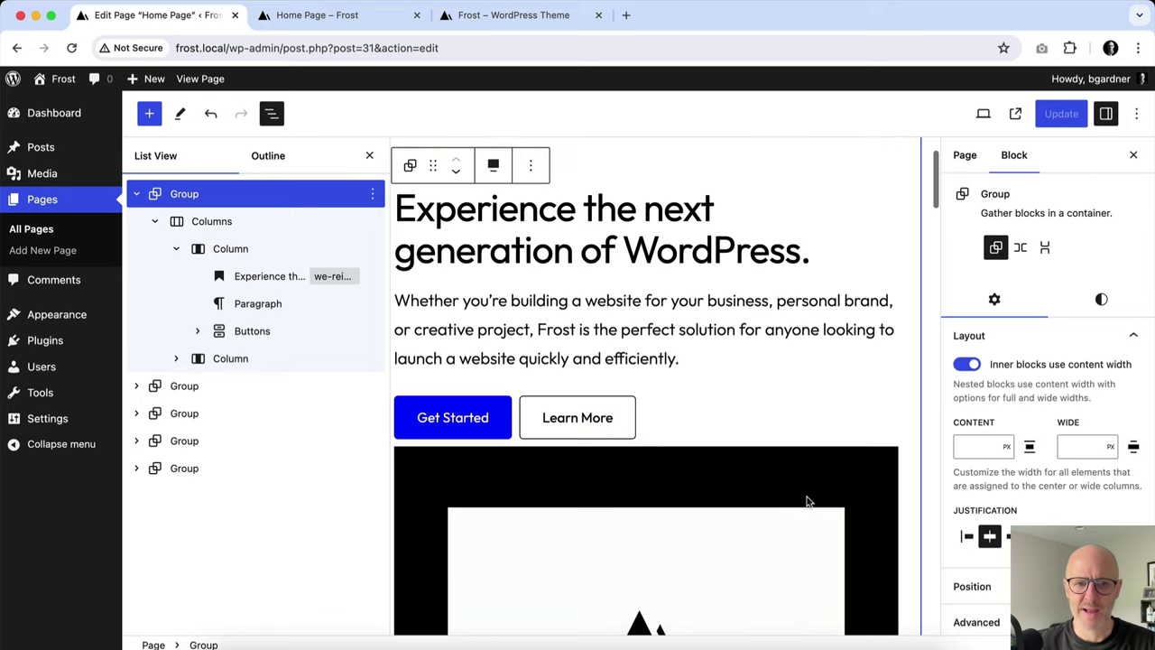
# Rename the first Group to 'Hero Section'.
pyautogui.click(373, 196)
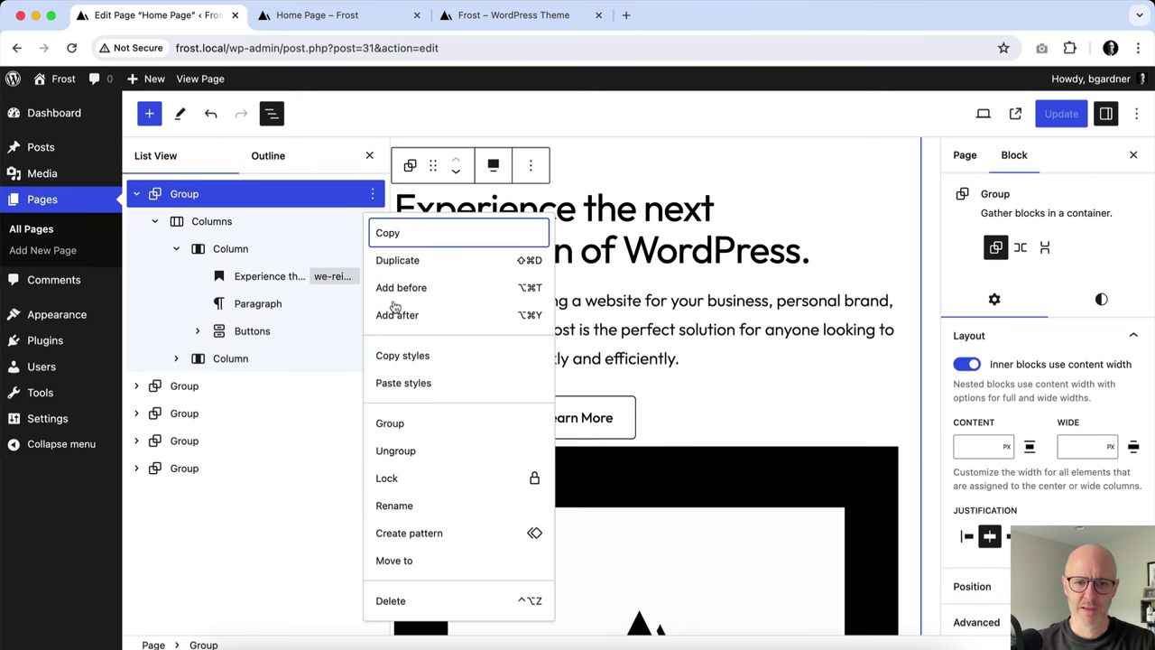
pyautogui.click(408, 510)
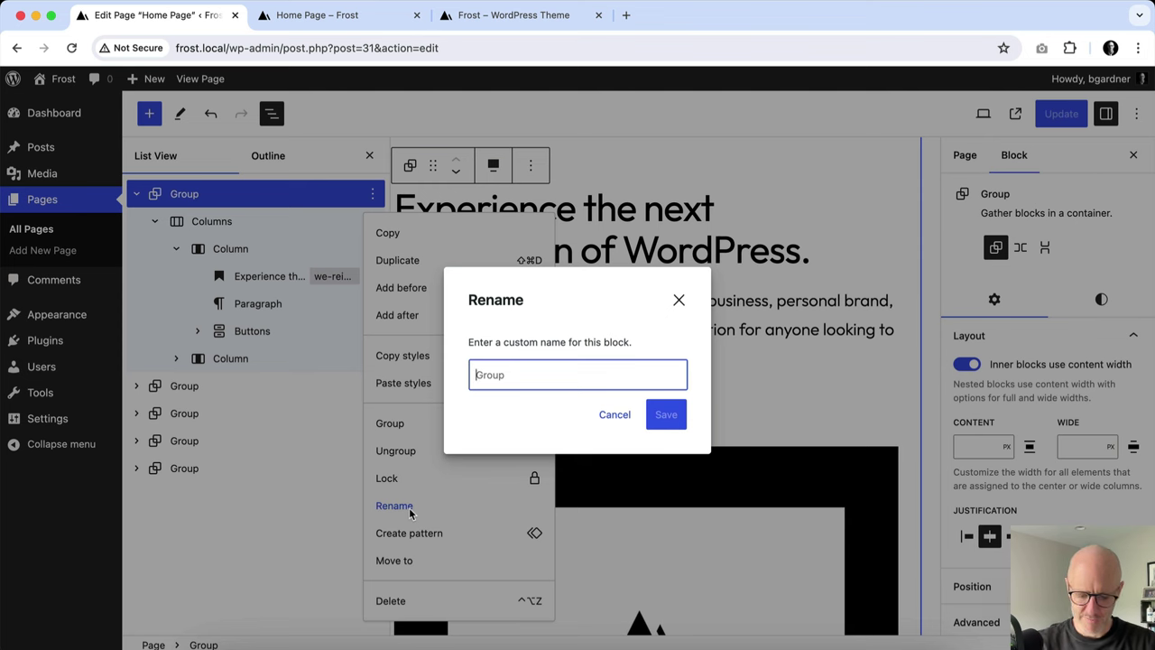
pyautogui.write('Hero Sect')
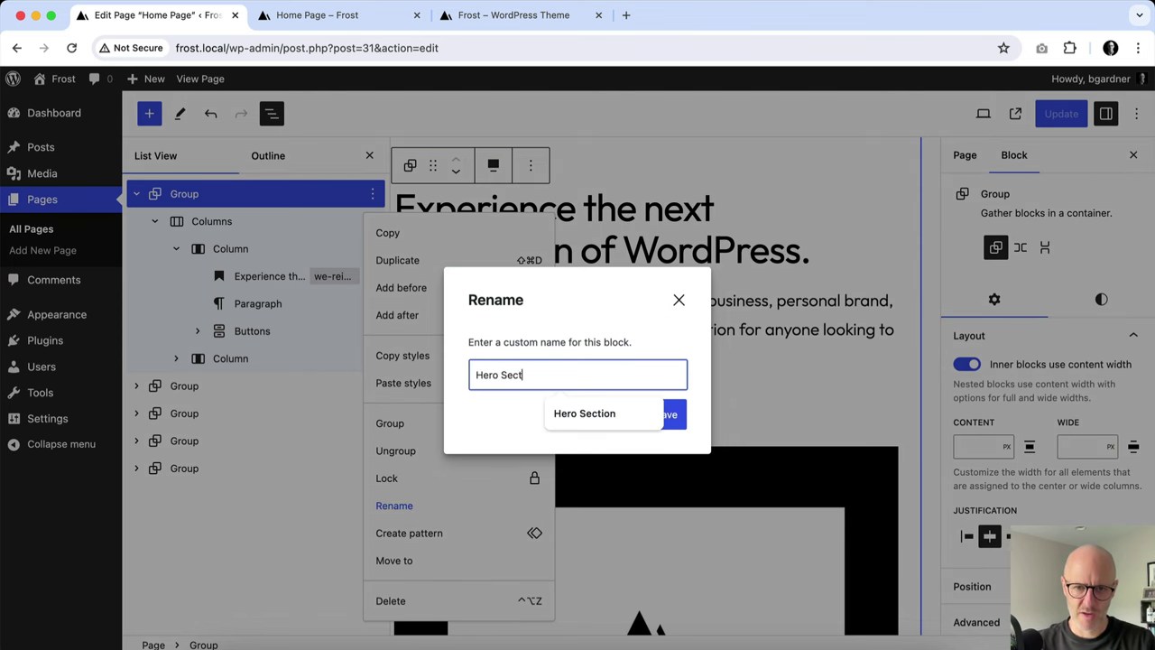
pyautogui.write('ion')
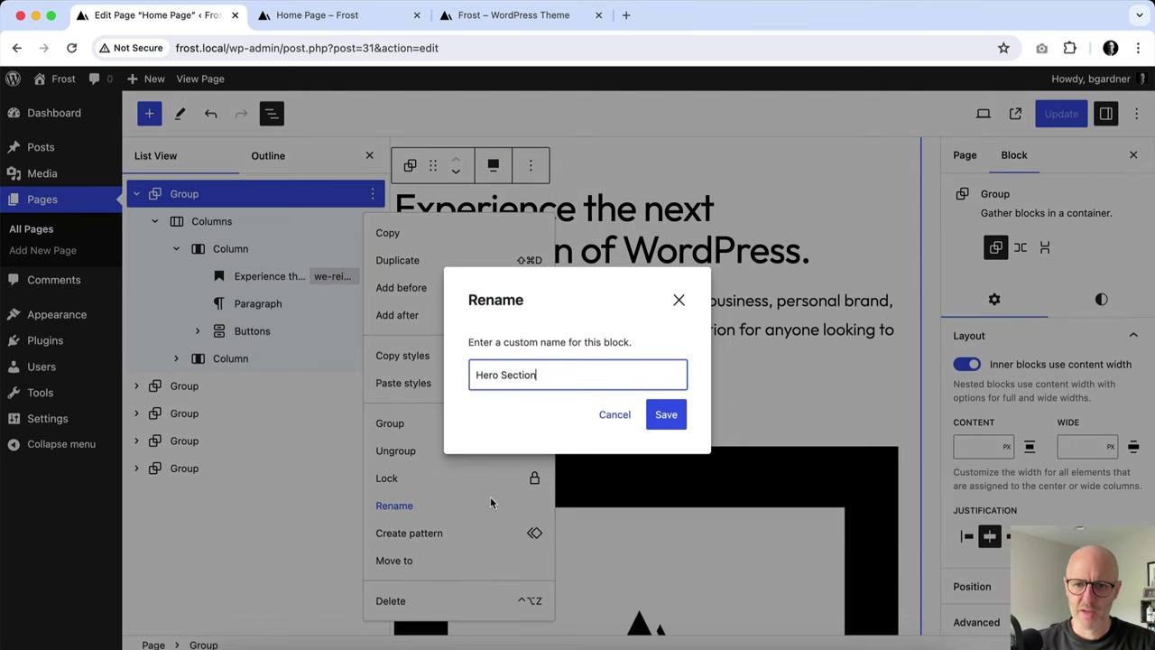
pyautogui.click(668, 418)
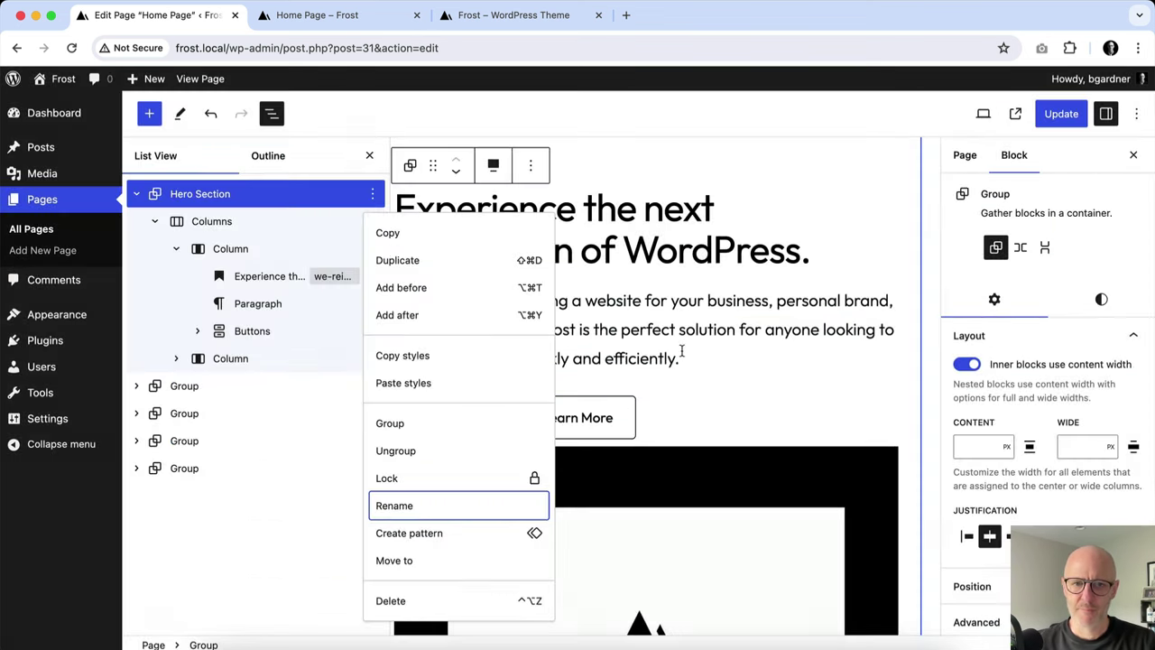
# Rename the logo strip Group to 'Site Logos'.
pyautogui.click(222, 395)
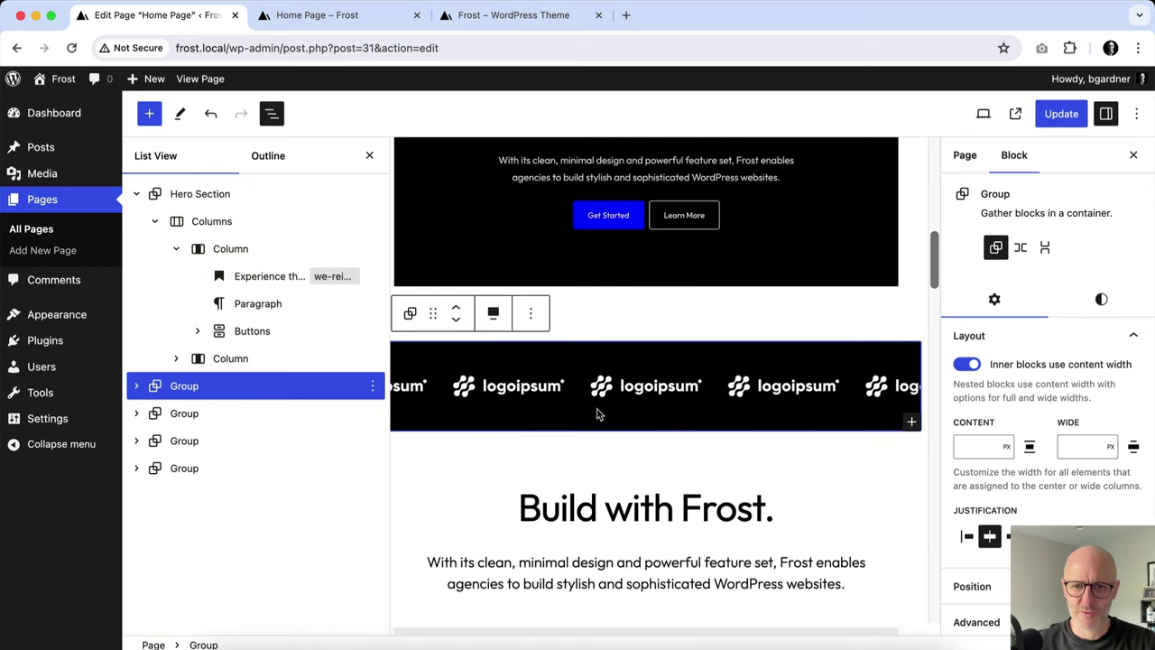
pyautogui.click(373, 387)
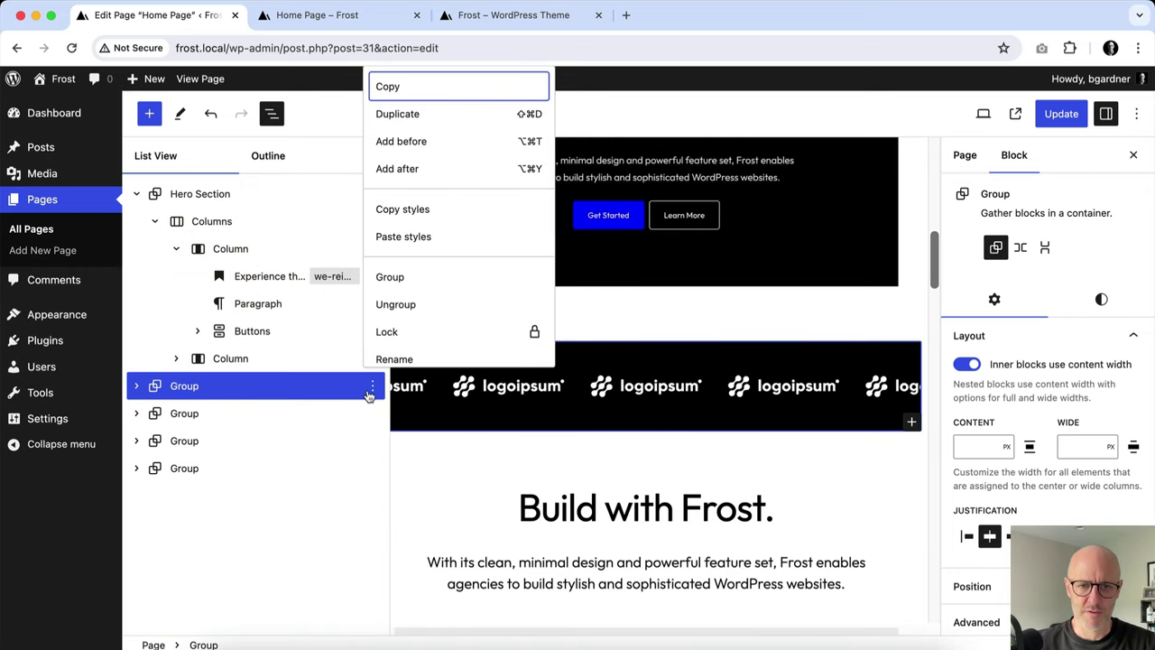
pyautogui.click(395, 359)
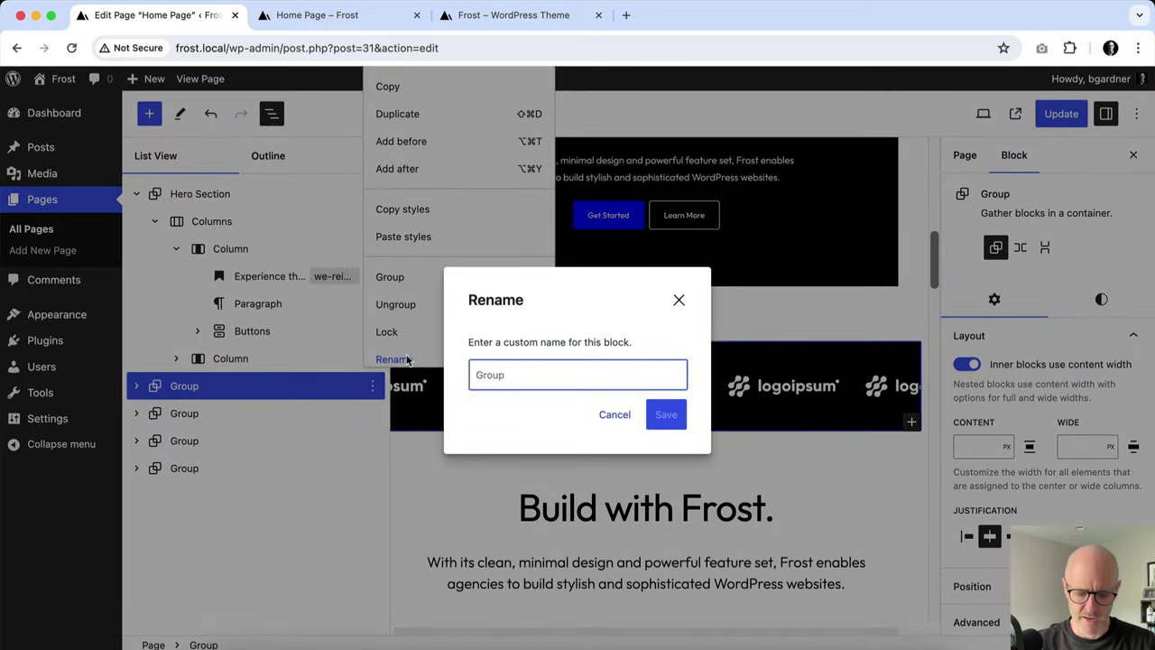
pyautogui.write('Site ')
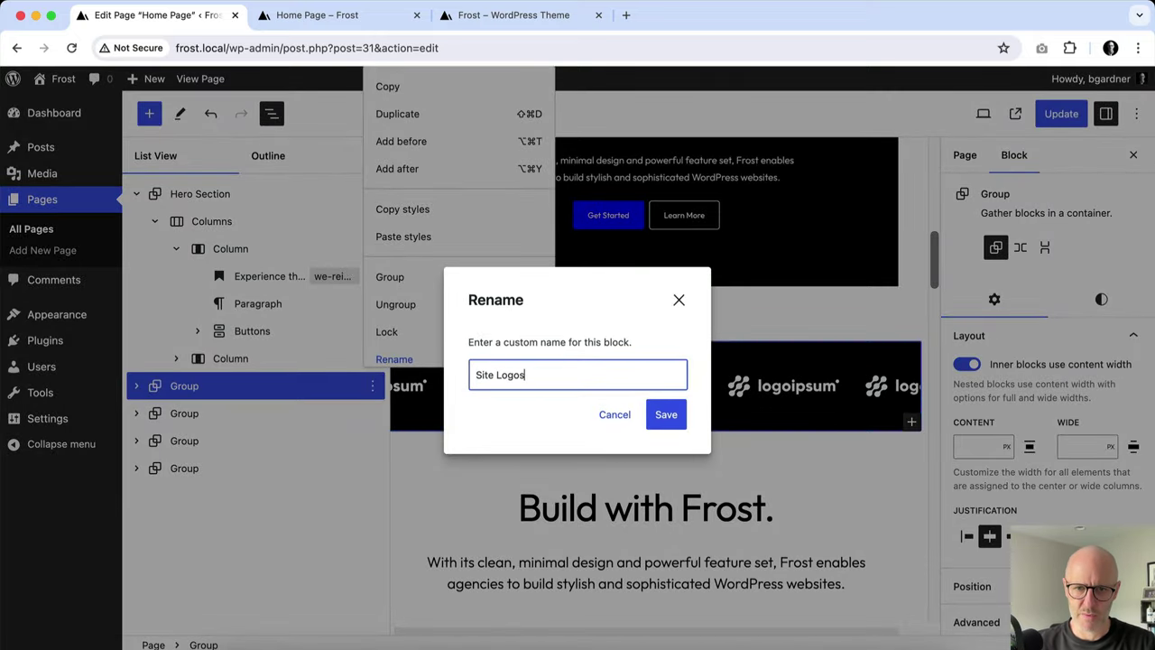
pyautogui.write('Logos')
pyautogui.click(664, 414)
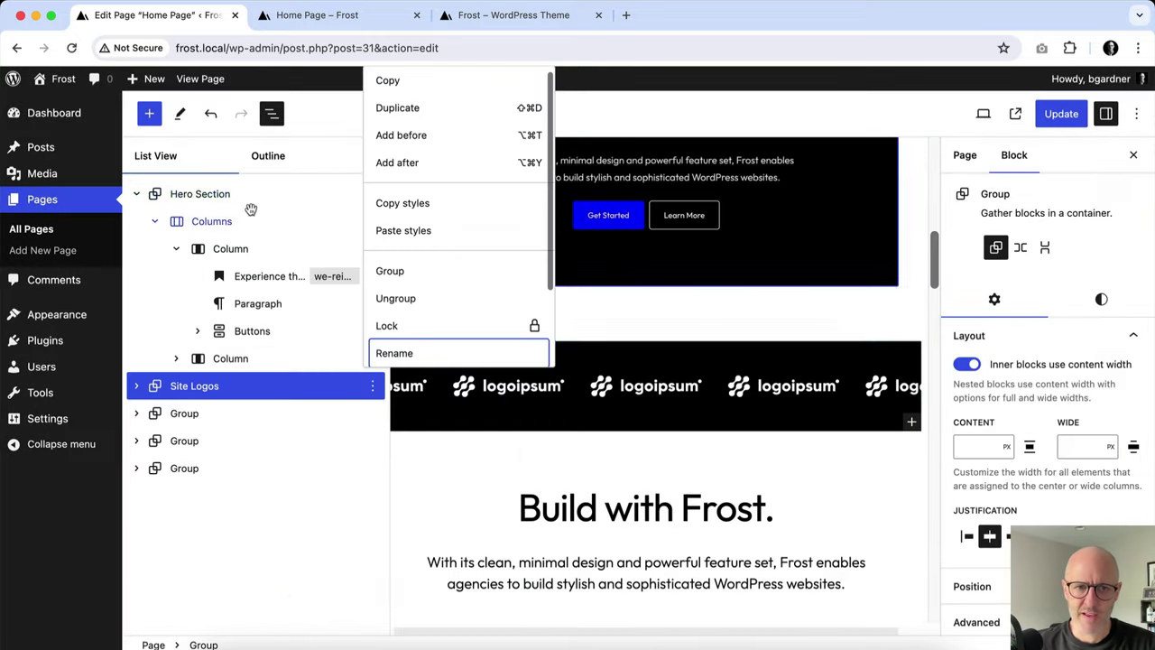
# Collapse Hero Section, rename the third Group 'Build with Frost', then reselect Hero Section.
pyautogui.click(138, 196)
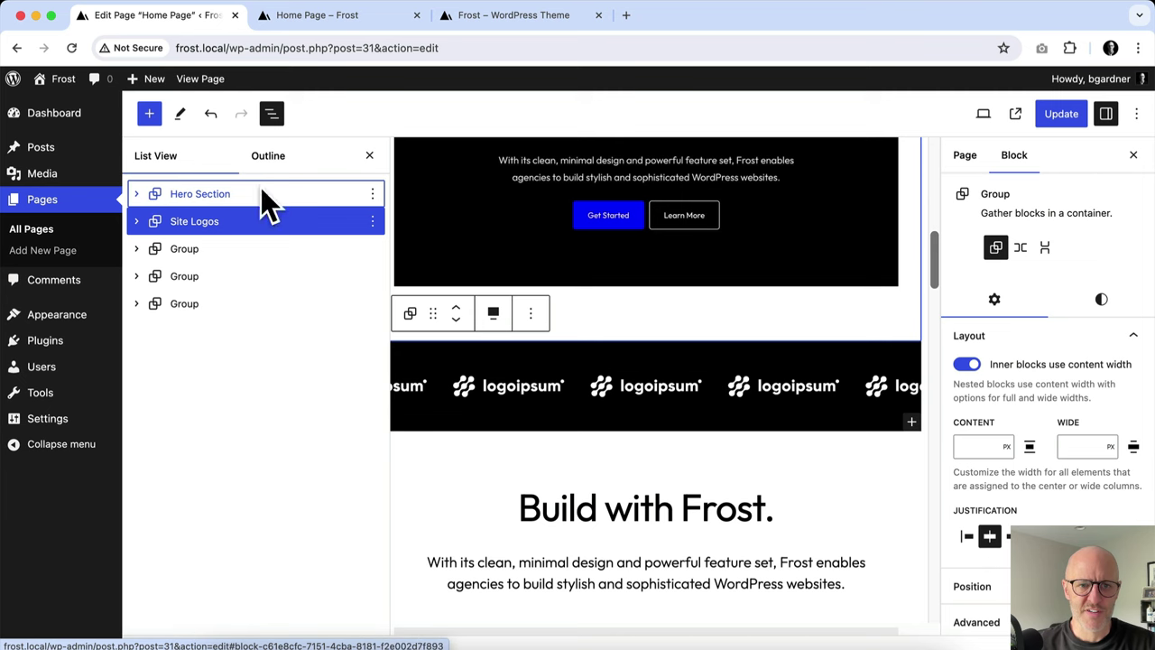
pyautogui.click(226, 251)
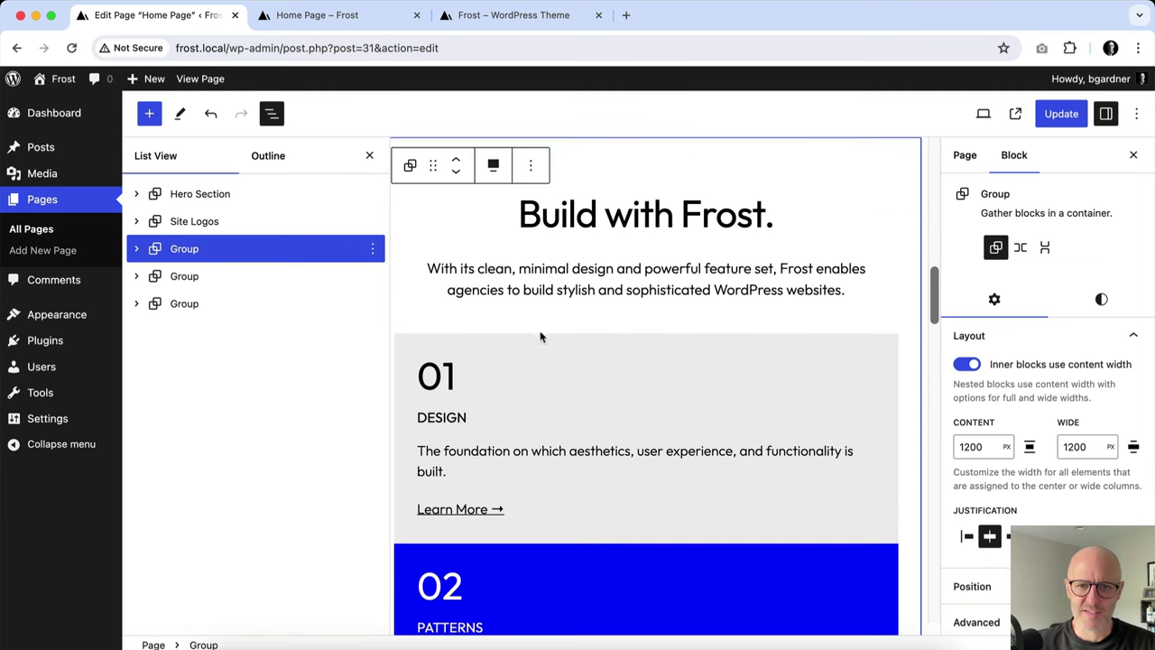
pyautogui.click(372, 248)
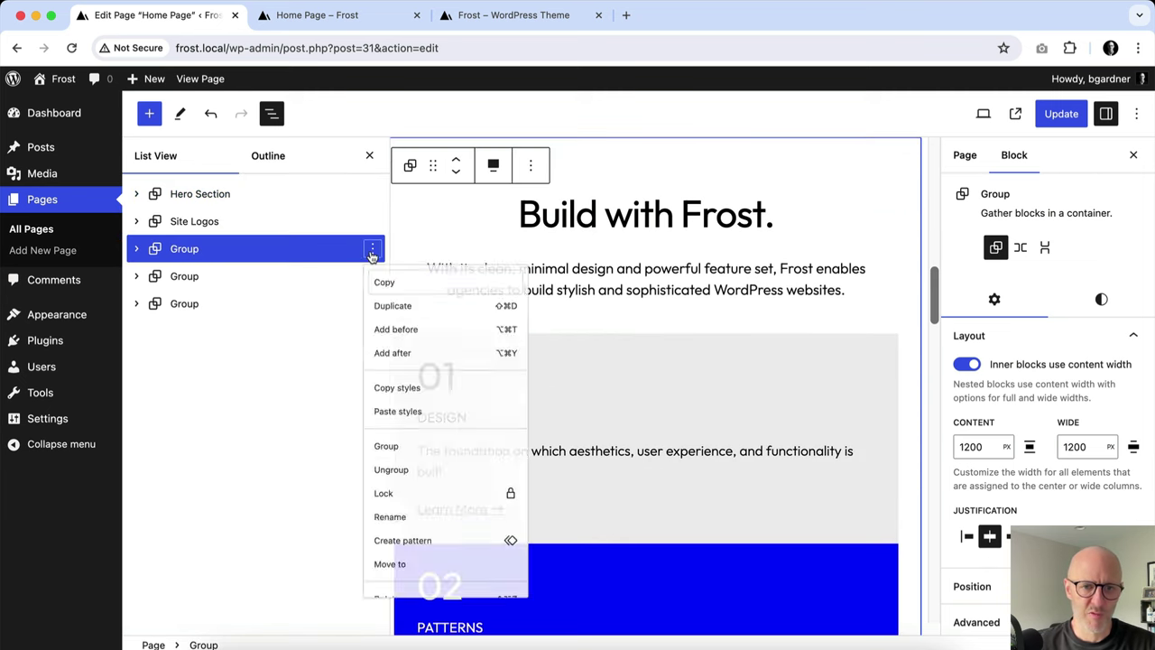
pyautogui.click(414, 561)
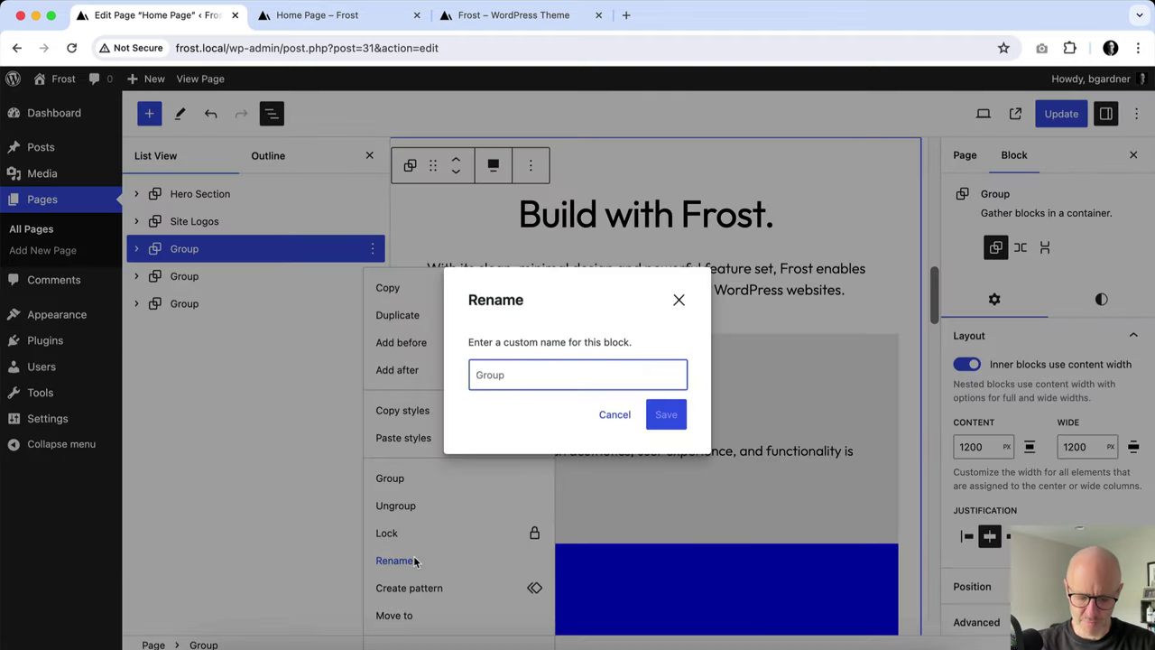
pyautogui.write('Build with')
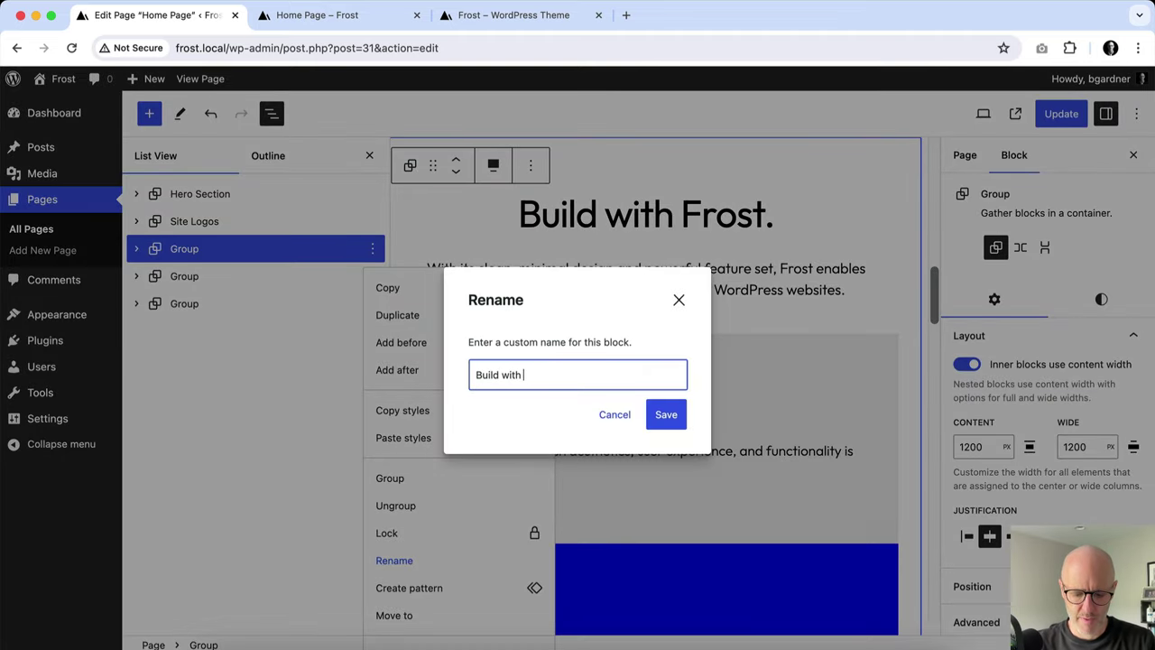
pyautogui.write(' Frost')
pyautogui.press('Return')
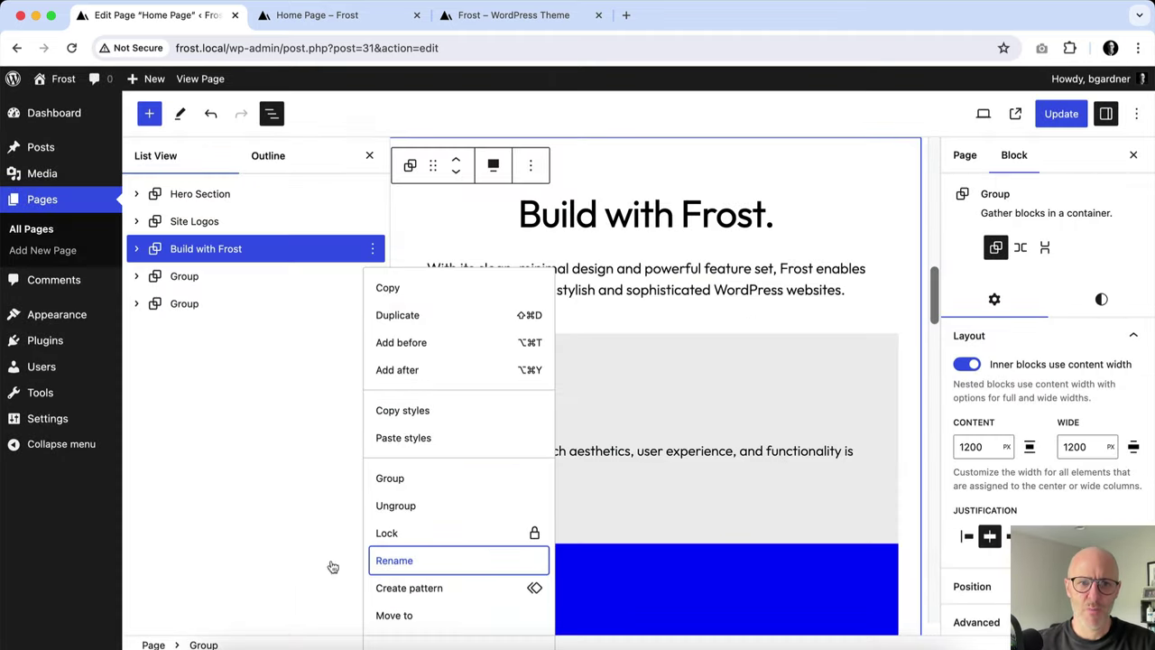
pyautogui.press('Escape')
pyautogui.click(201, 195)
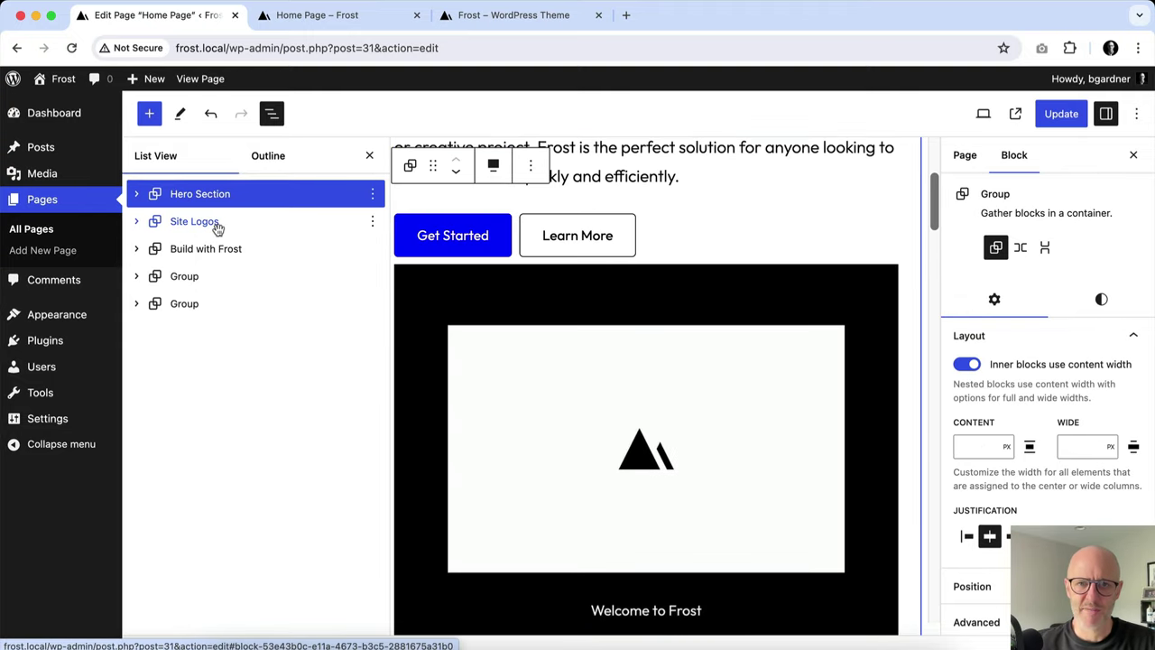
# Leave the page for Appearance > Editor and open the Pages template from Templates.
pyautogui.moveTo(104, 318)
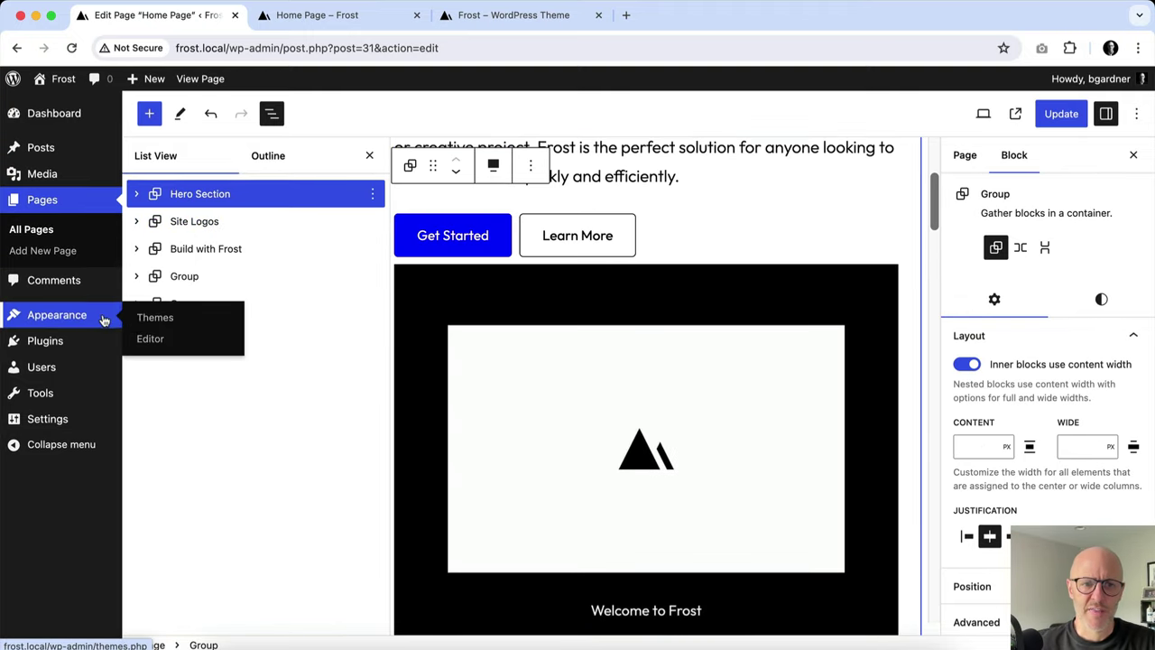
pyautogui.click(152, 332)
pyautogui.click(611, 253)
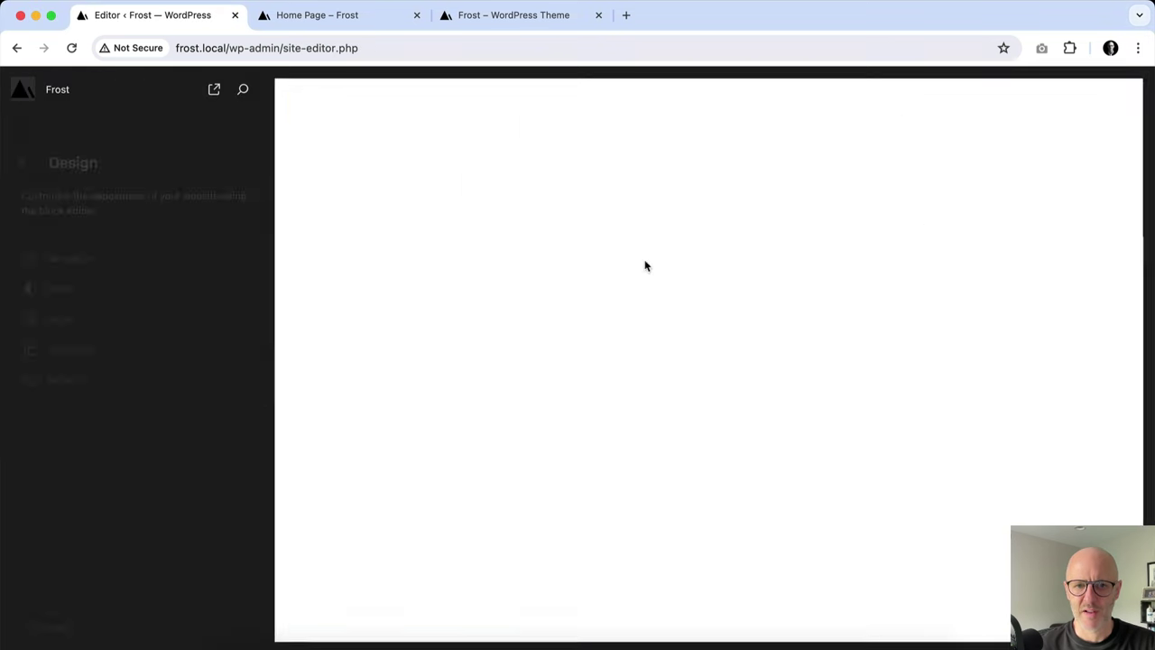
pyautogui.click(131, 350)
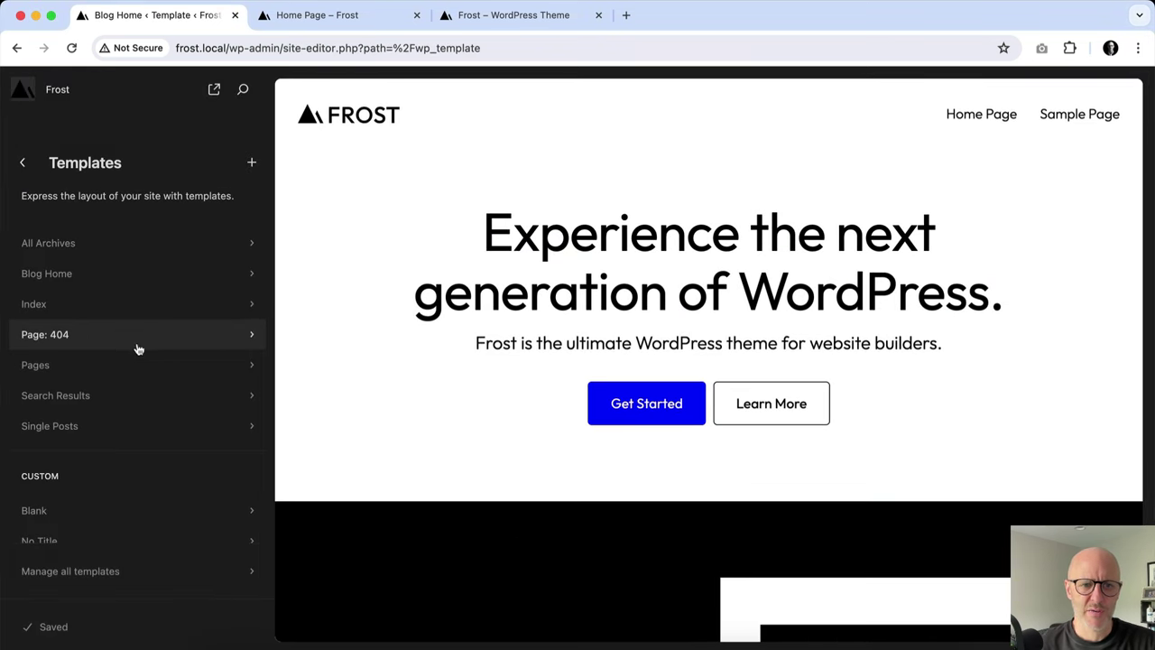
pyautogui.click(114, 364)
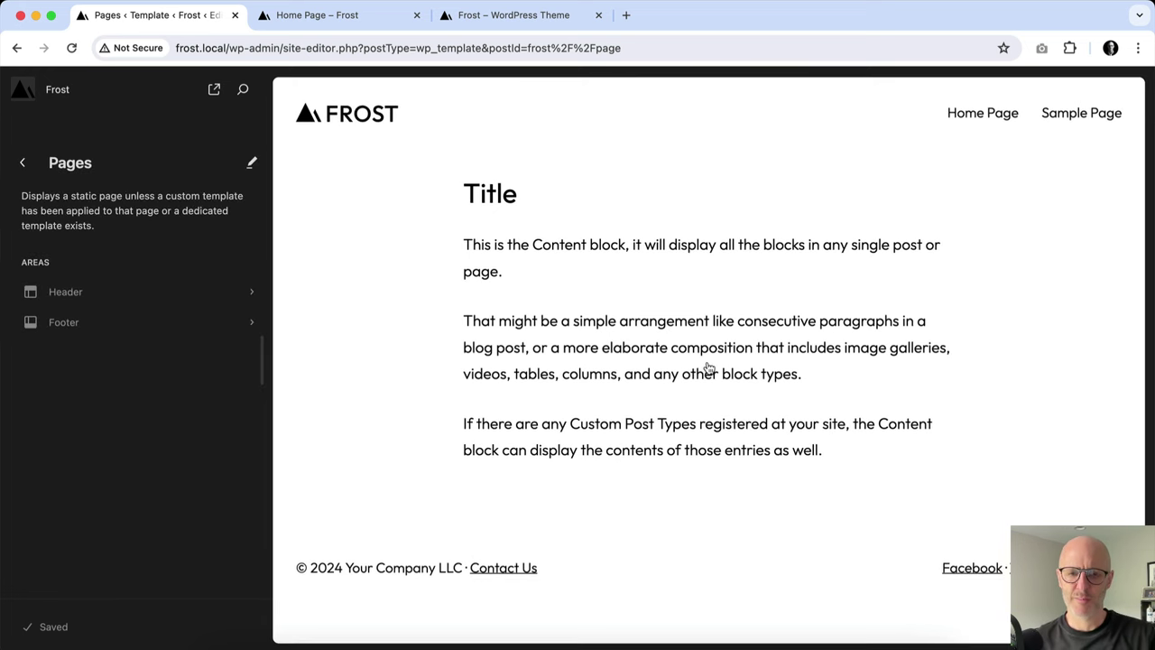
# Edit the Pages template and rename its main Group block to 'Content' in List View.
pyautogui.click(672, 229)
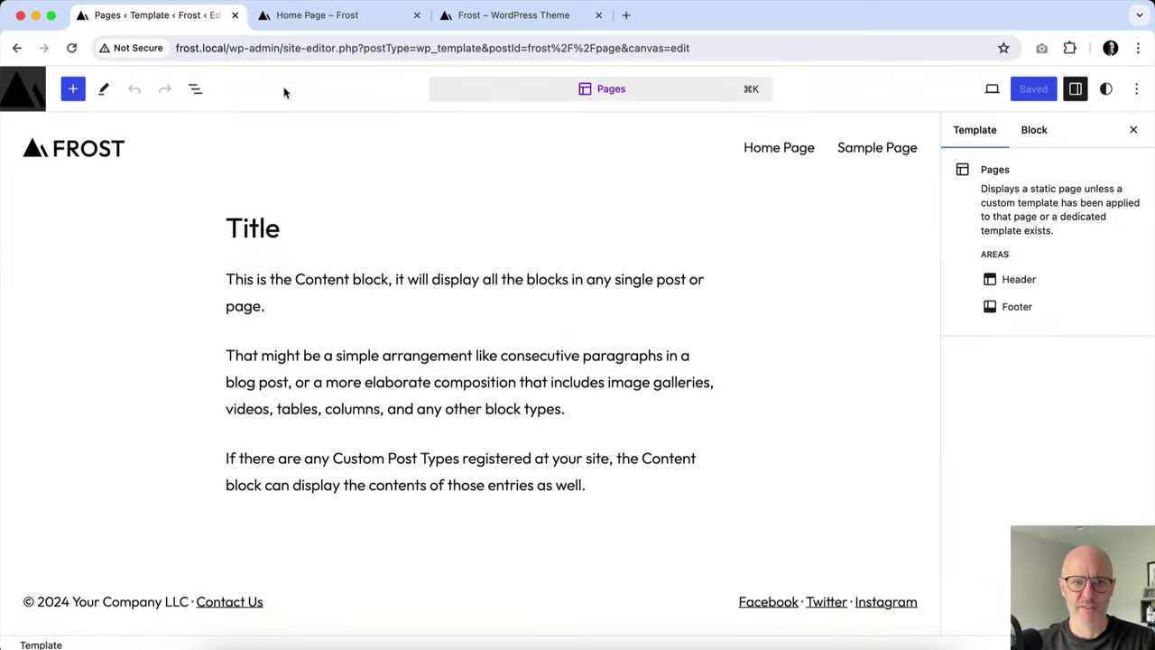
pyautogui.click(200, 95)
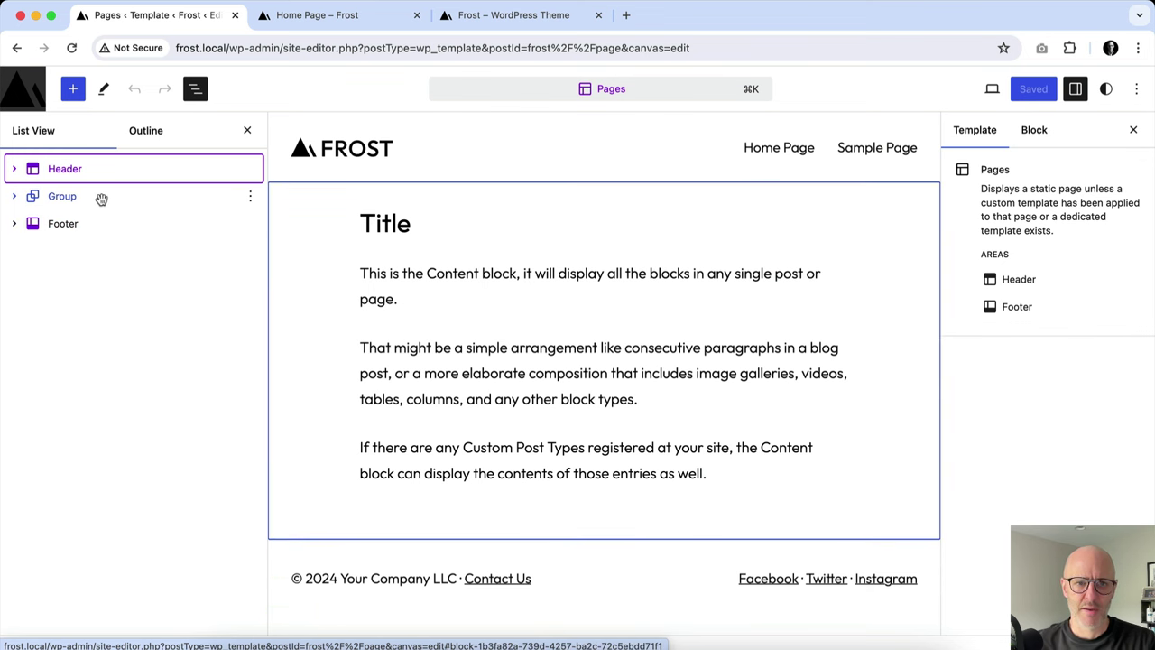
pyautogui.click(101, 197)
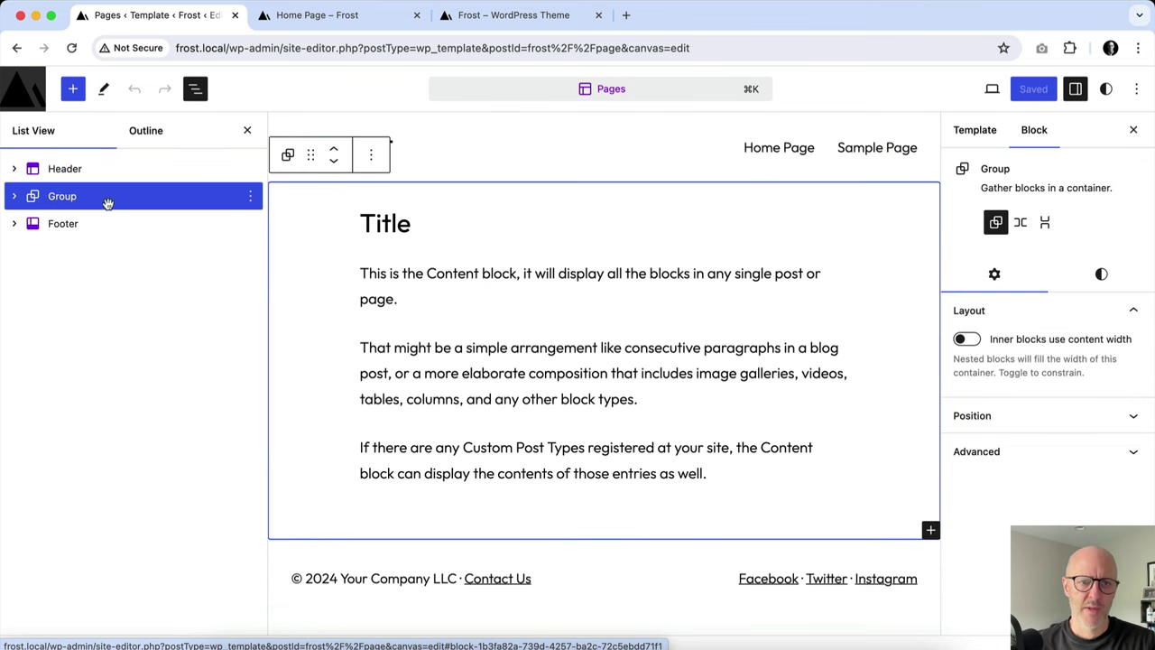
pyautogui.click(251, 197)
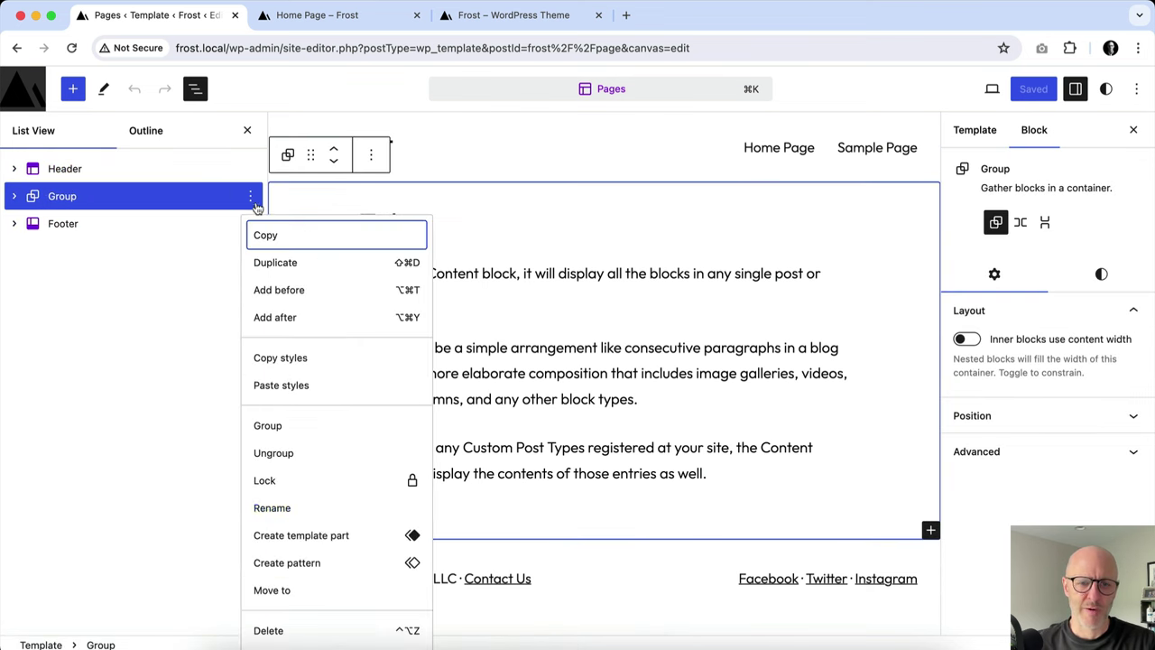
pyautogui.click(305, 511)
pyautogui.write('Cont')
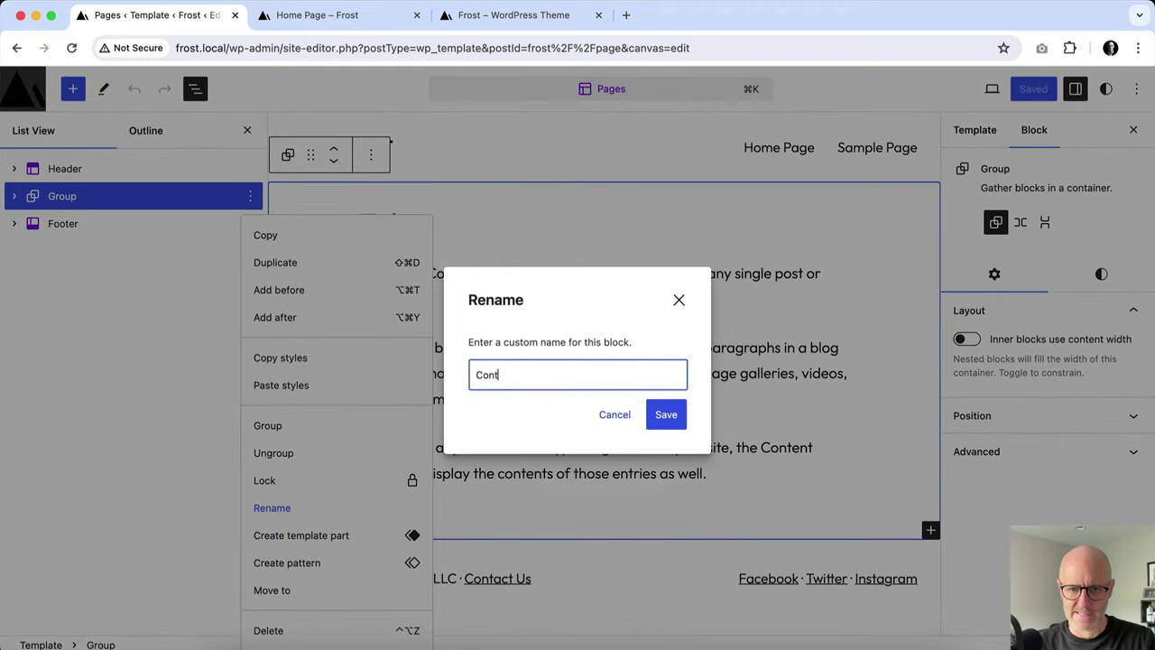
pyautogui.write('ent')
pyautogui.press('Return')
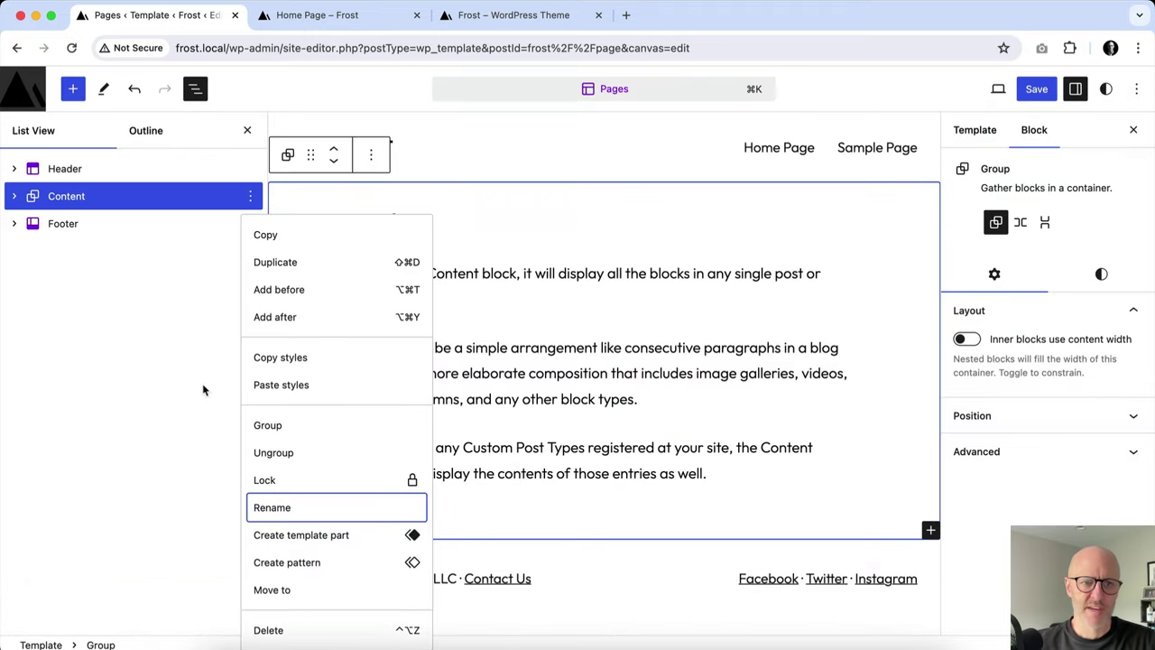
# Expand the Content group and its nested Groups to reveal the Title block.
pyautogui.click(13, 198)
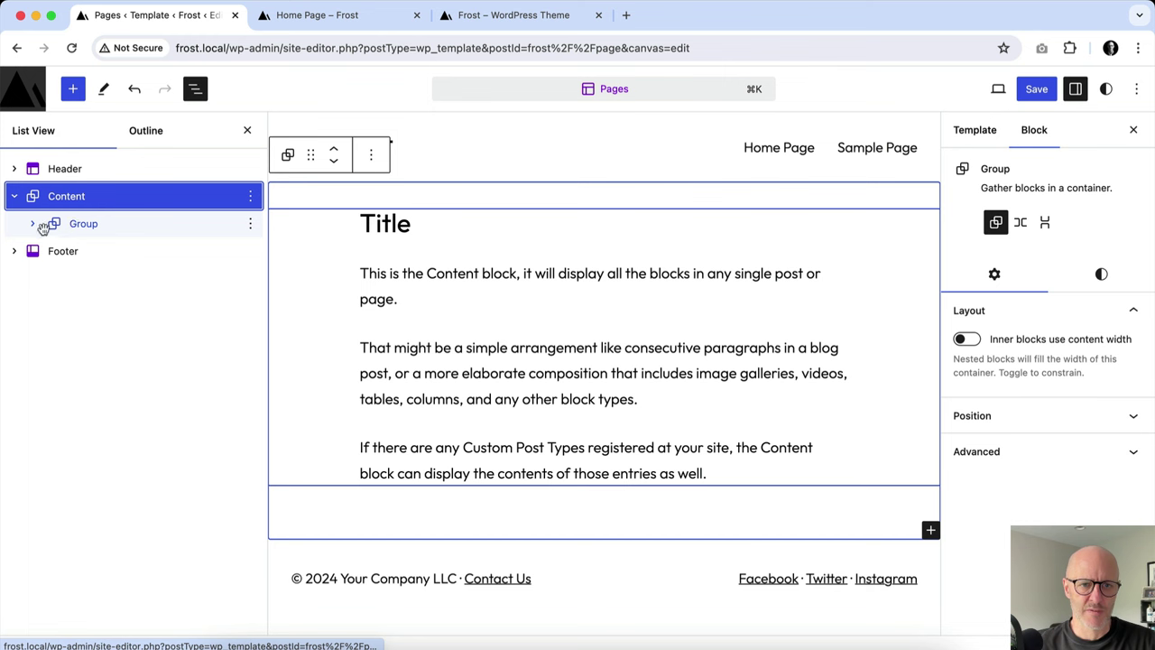
pyautogui.click(32, 226)
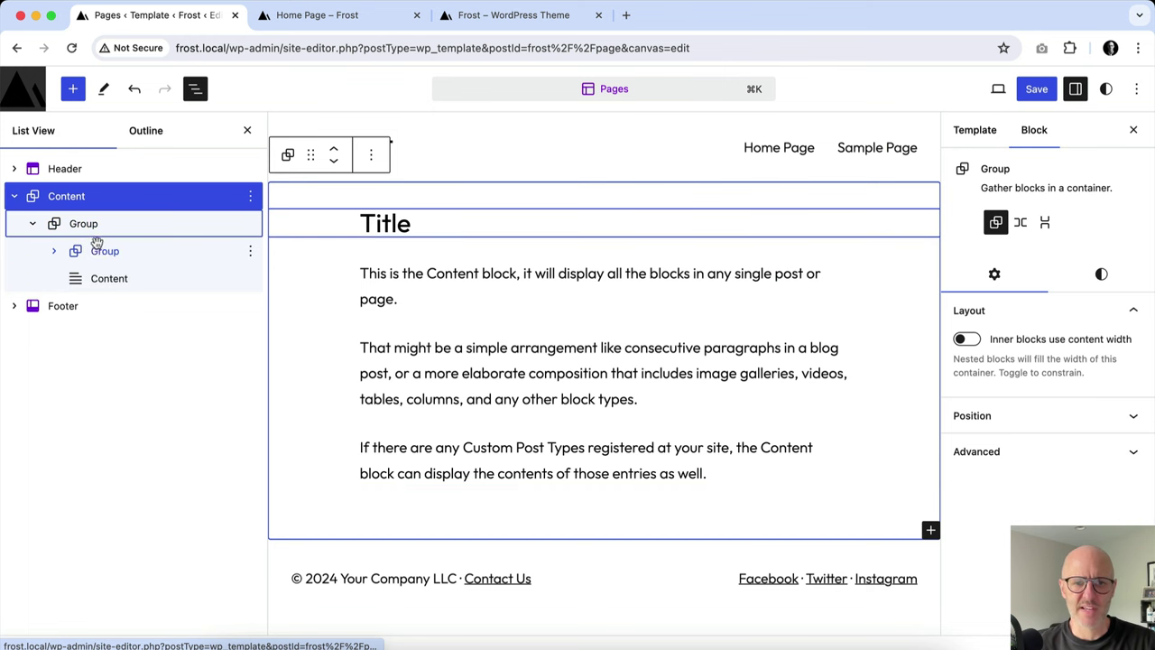
pyautogui.click(53, 253)
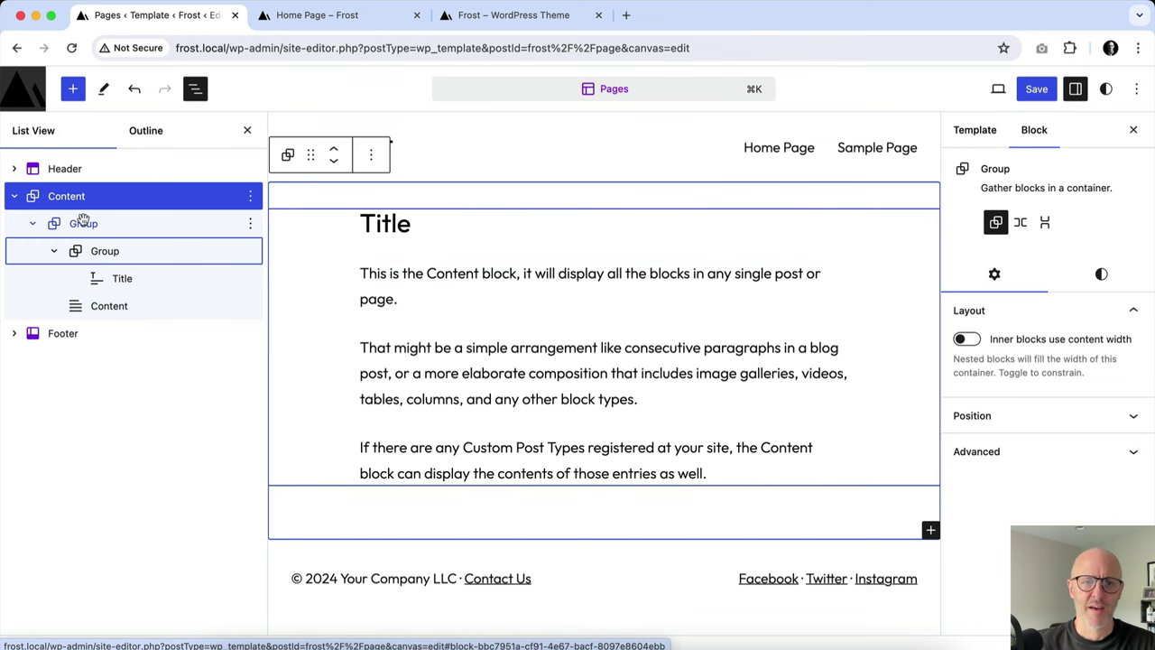
# Leave the site editor, reopen the Home Page from Pages, dismiss the backup notice and show List View.
pyautogui.click(29, 94)
pyautogui.click(29, 94)
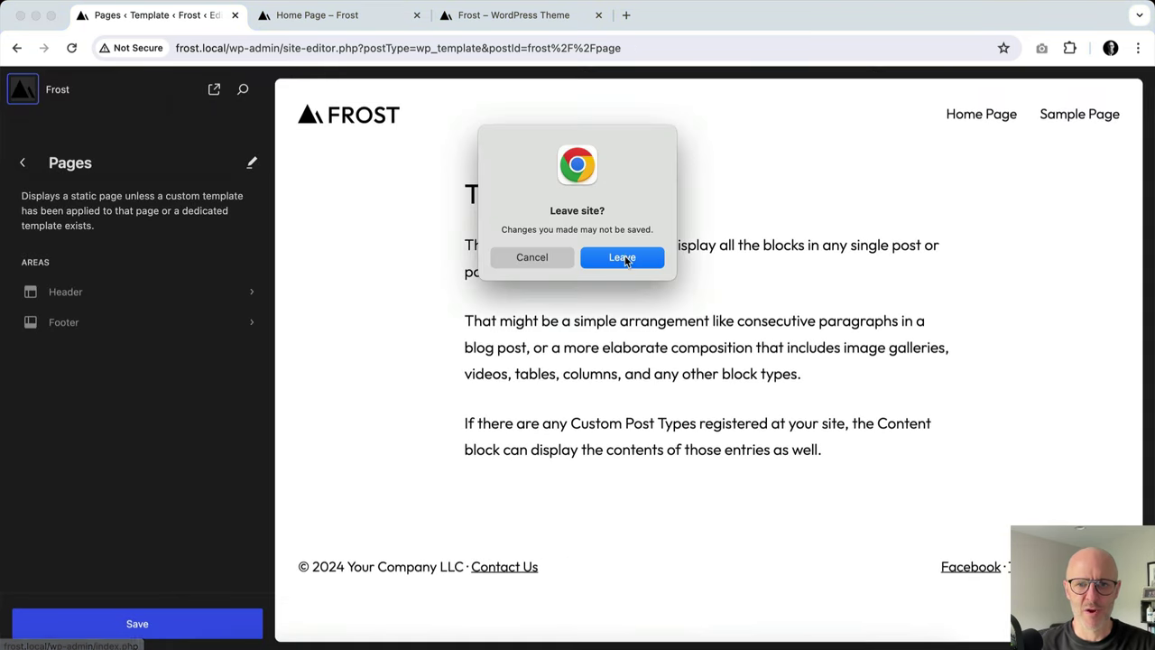
pyautogui.click(624, 260)
pyautogui.click(41, 254)
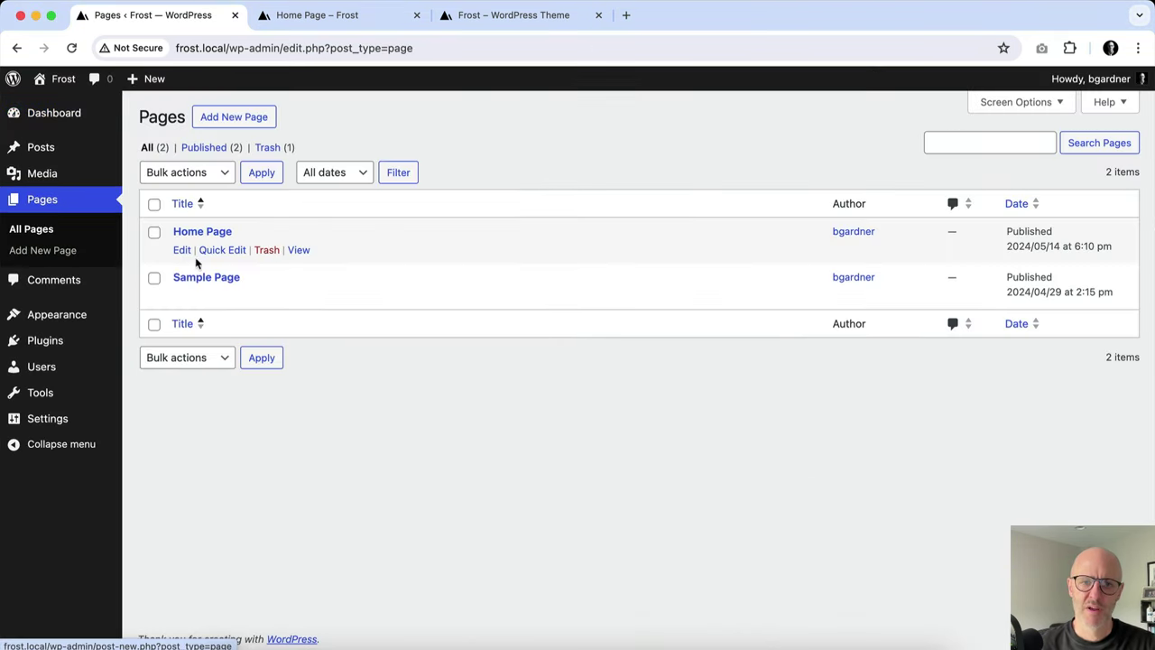
pyautogui.click(203, 233)
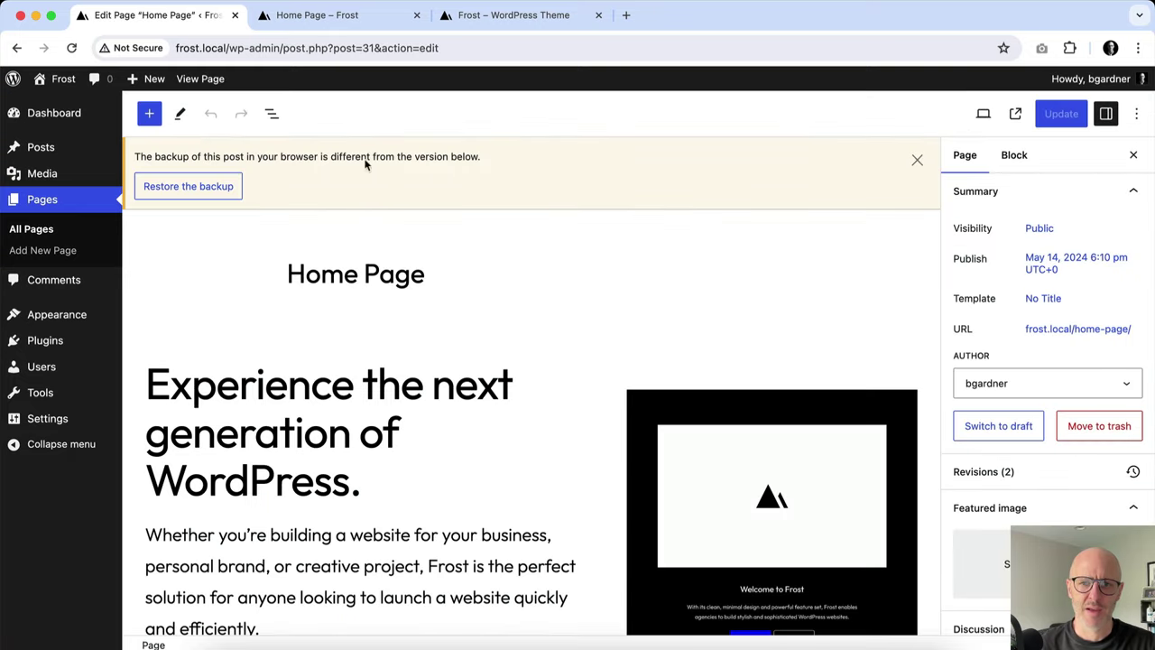
pyautogui.click(918, 161)
pyautogui.click(271, 114)
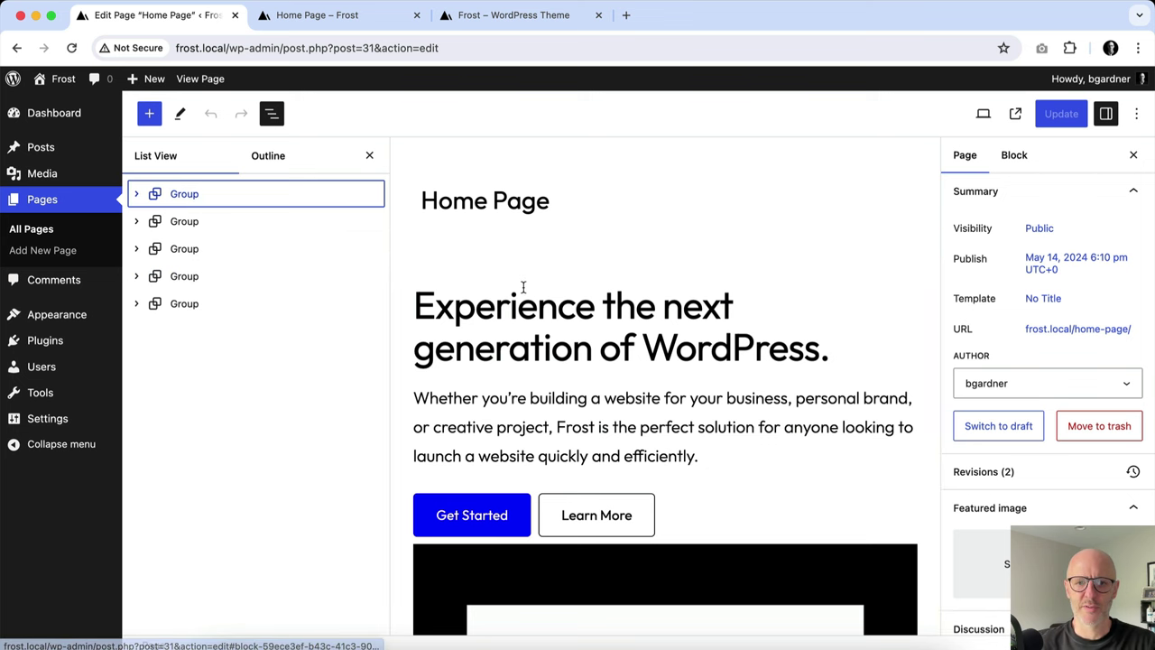
# Drag the logo strip Group down to fourth place, then move it back to second.
pyautogui.scroll(-5, 603, 286)
pyautogui.scroll(-10, 603, 286)
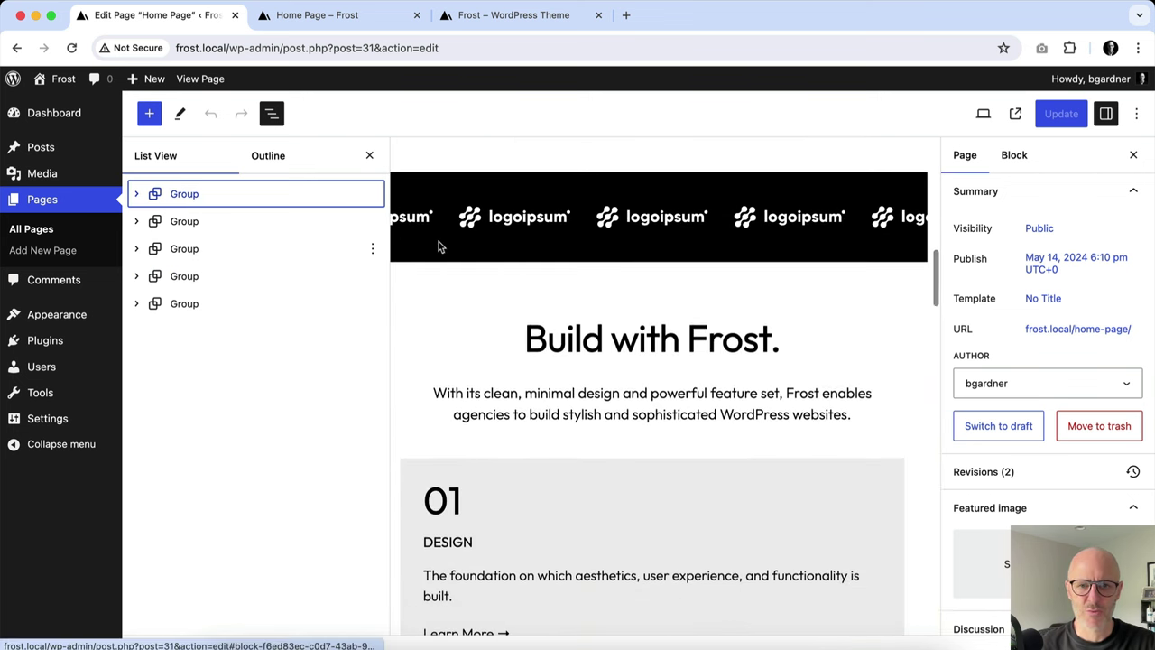
pyautogui.click(205, 229)
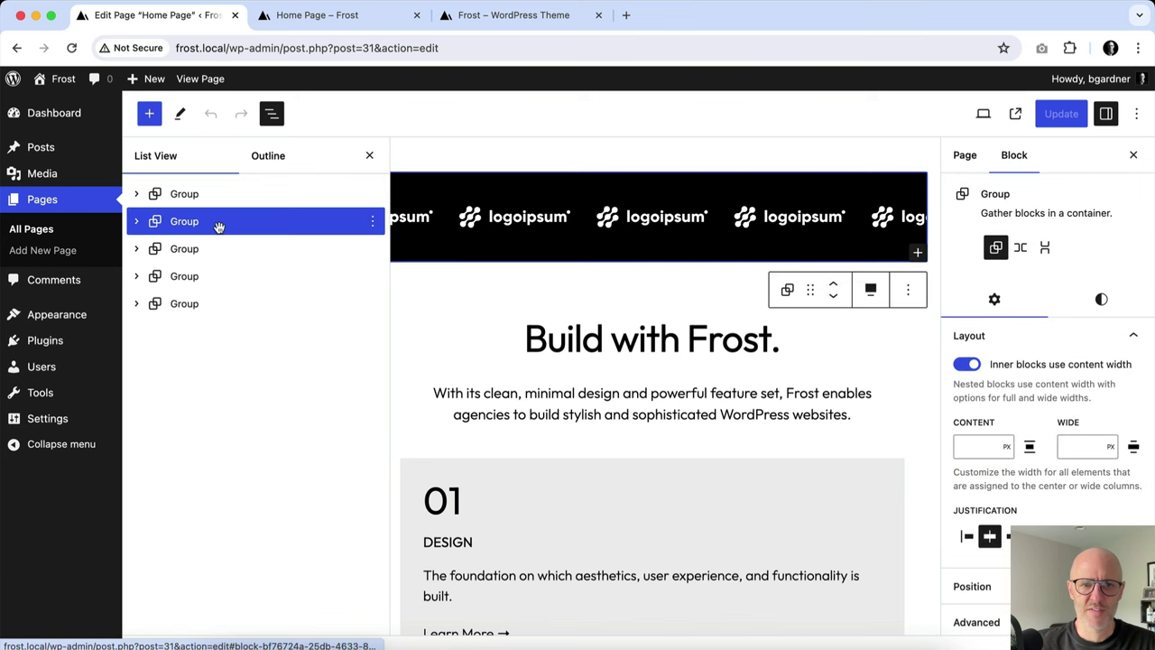
pyautogui.moveTo(217, 227); pyautogui.dragTo(211, 279)
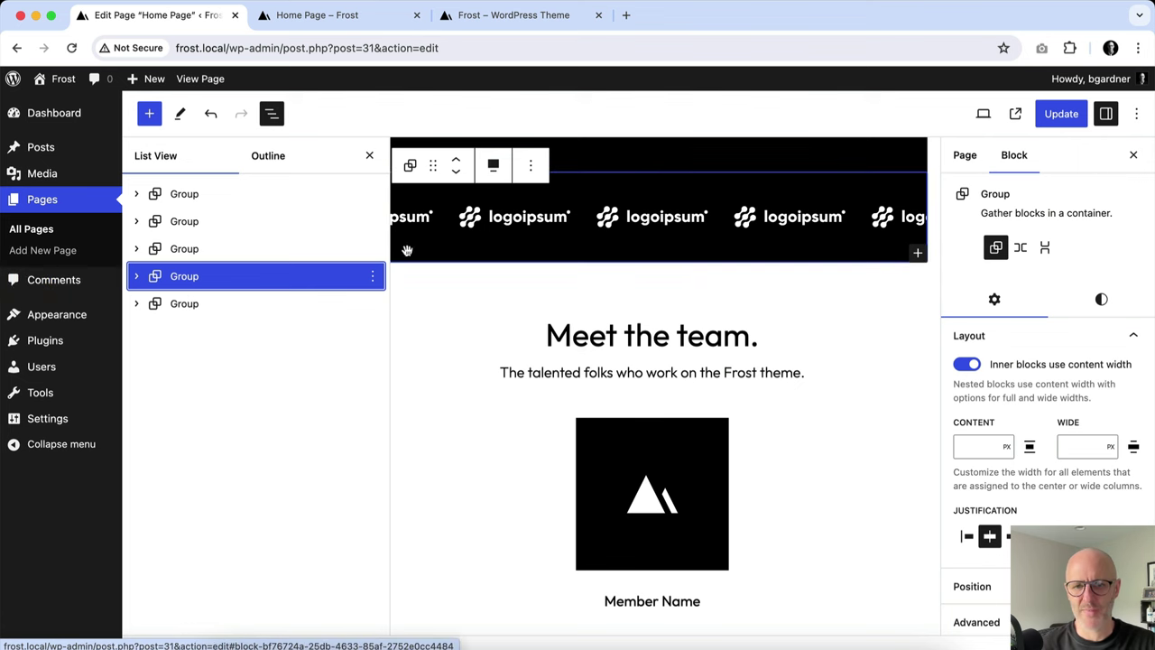
pyautogui.click(456, 160)
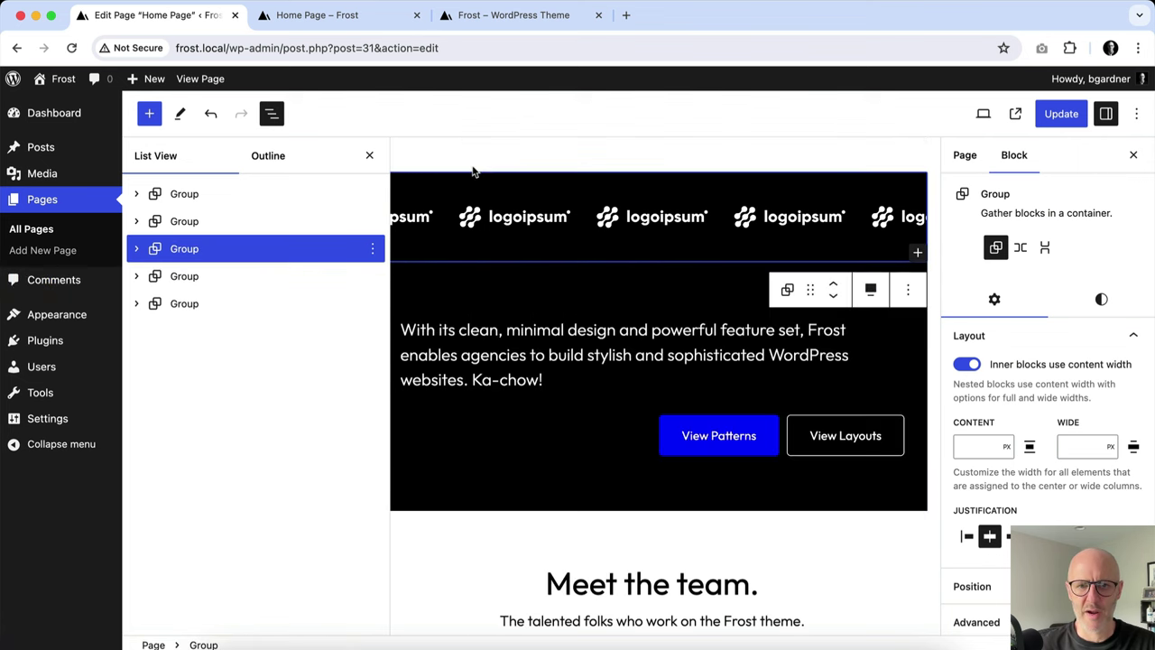
pyautogui.click(832, 284)
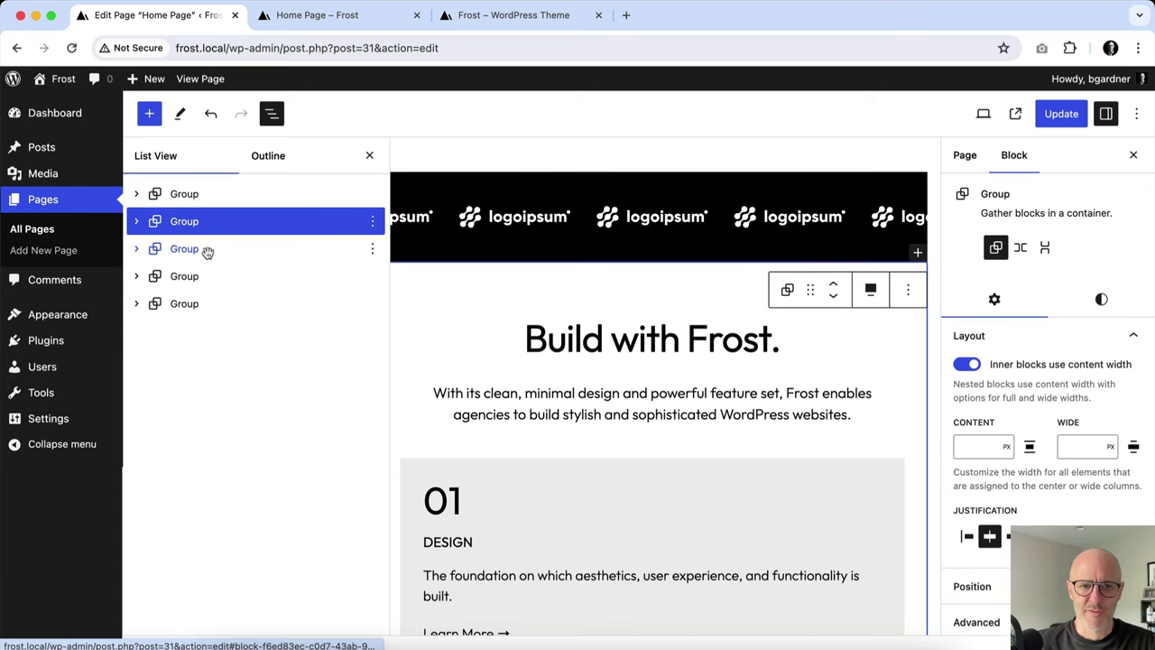
# Wrap the logo strip and Build with Frost Groups together in one Group.
pyautogui.keyDown('shift'); pyautogui.click(207, 250); pyautogui.keyUp('shift')
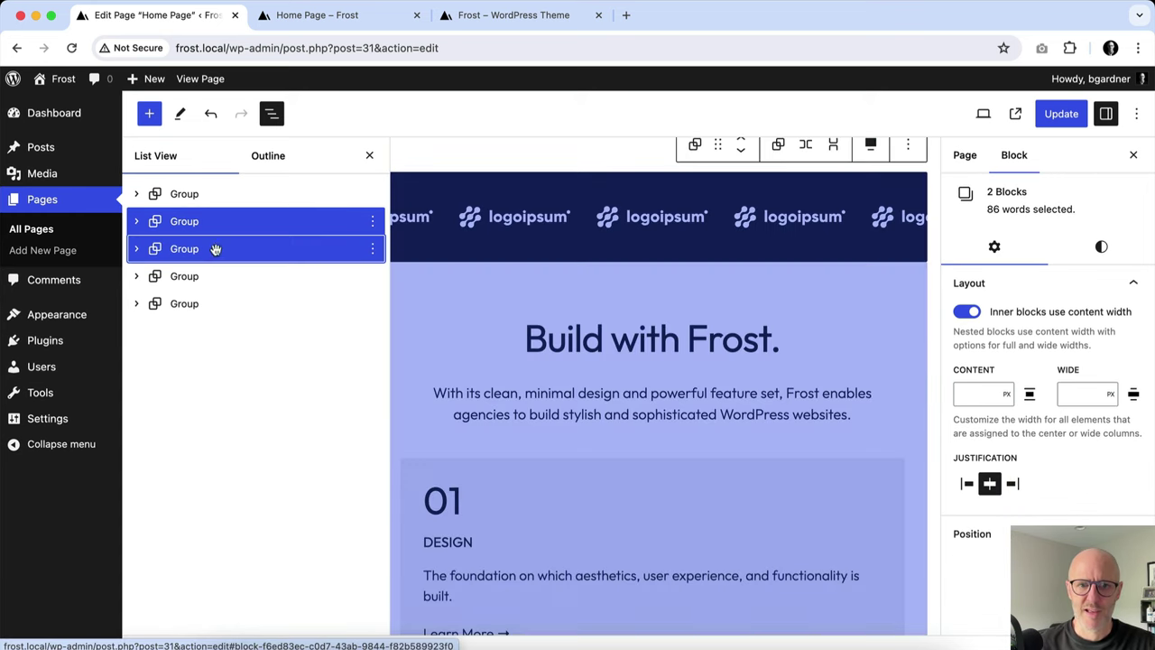
pyautogui.rightClick(281, 225)
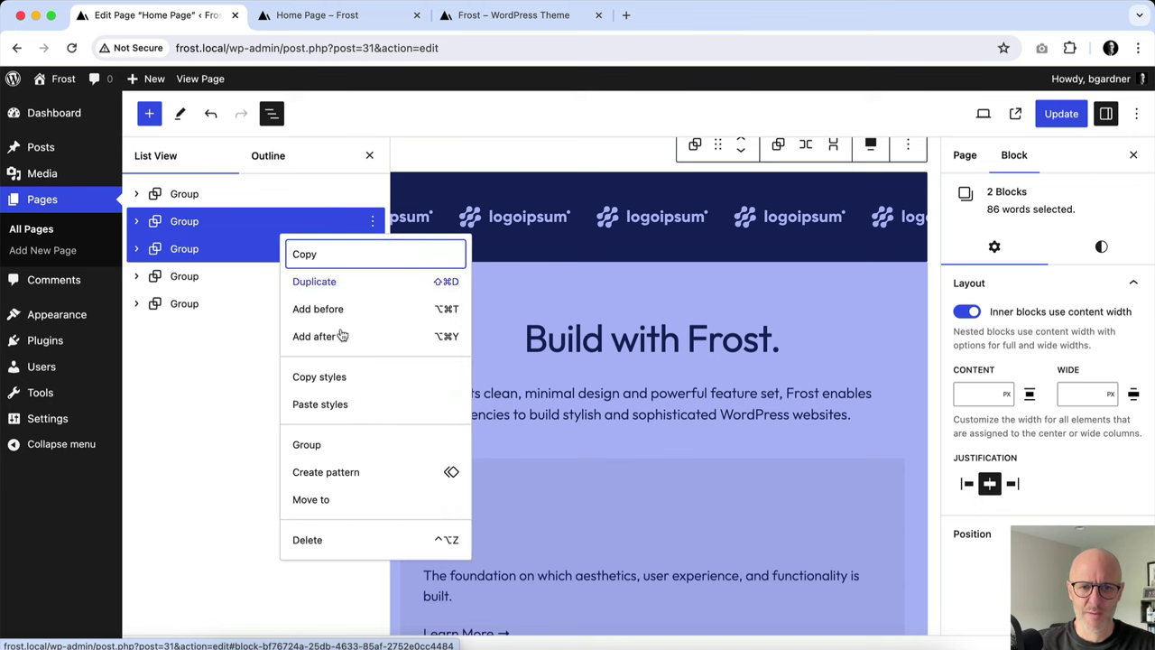
pyautogui.click(345, 444)
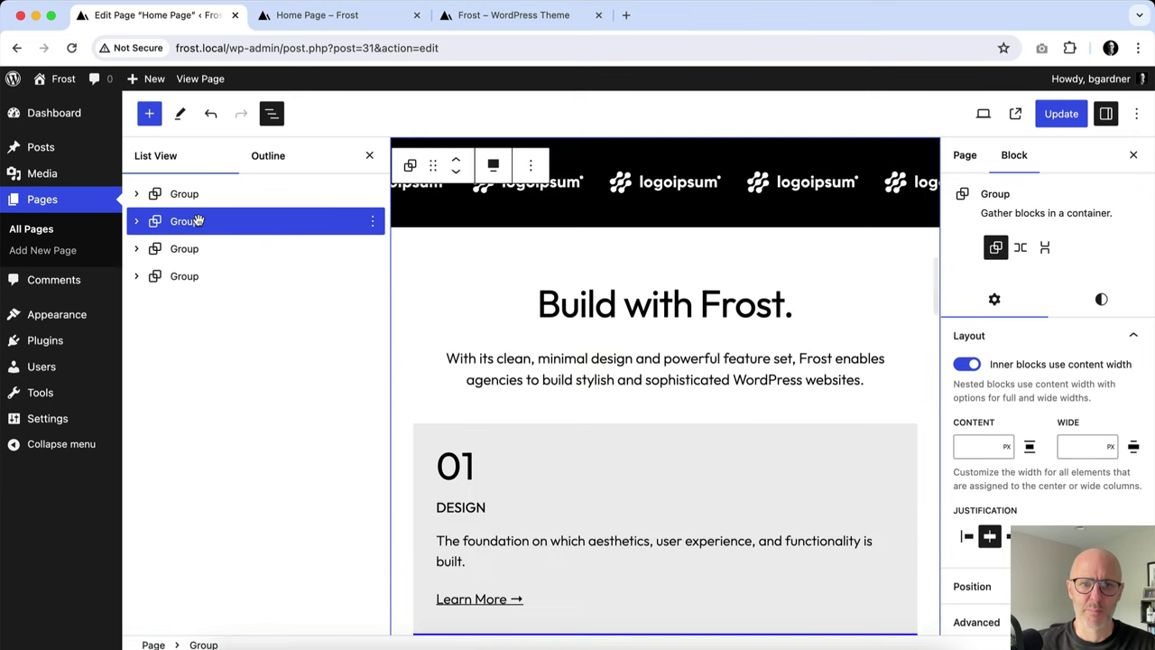